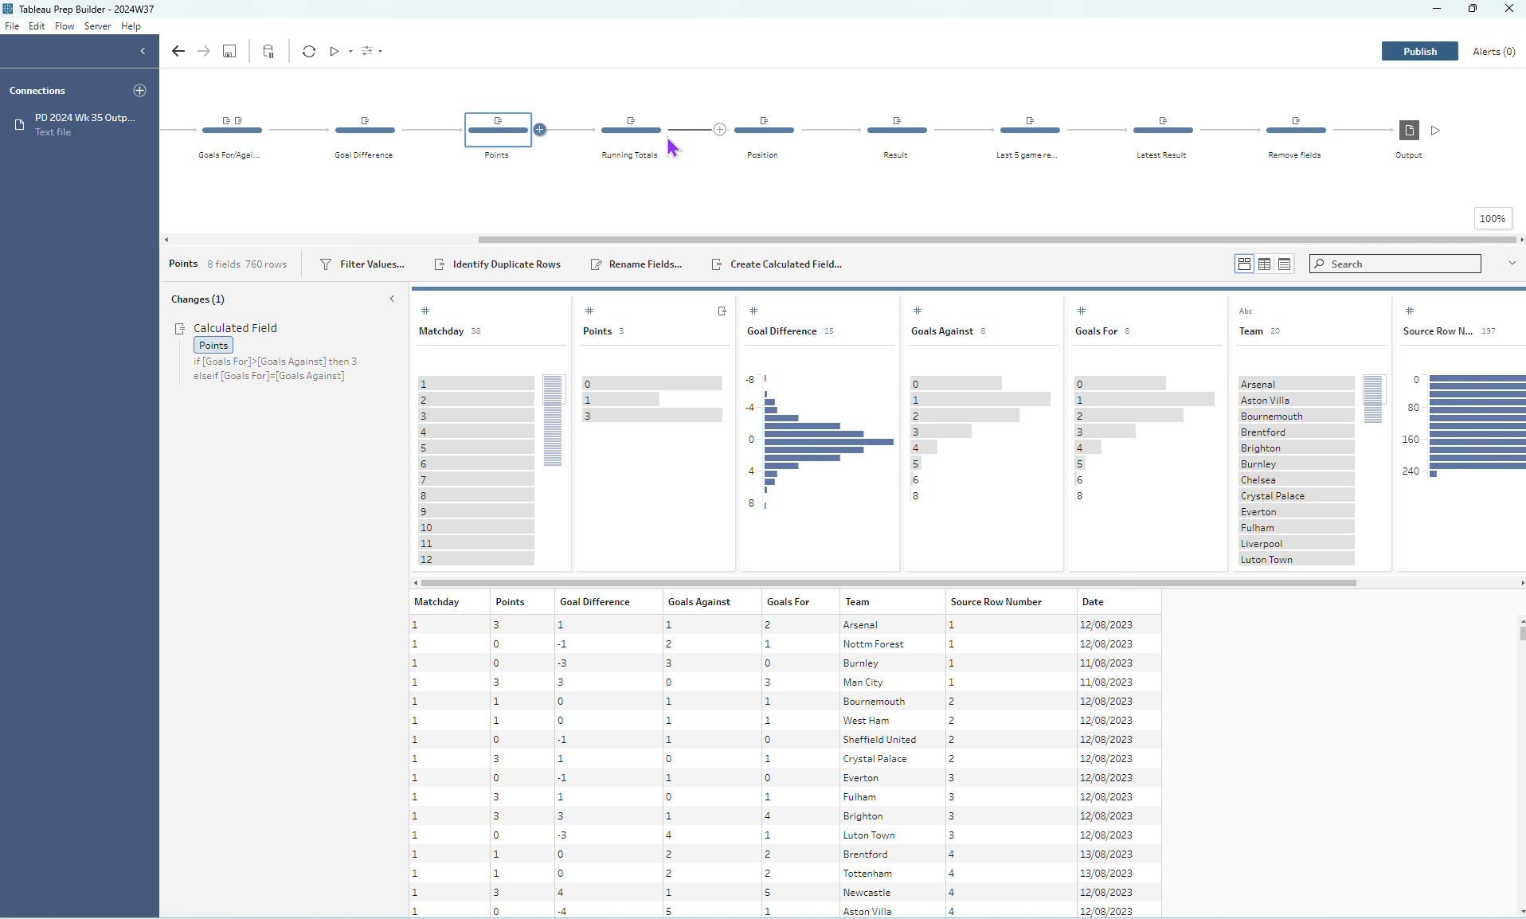
- Review the Running Totals, Position and Result steps, including the CASE formula of the Result field
left_click(663, 140)
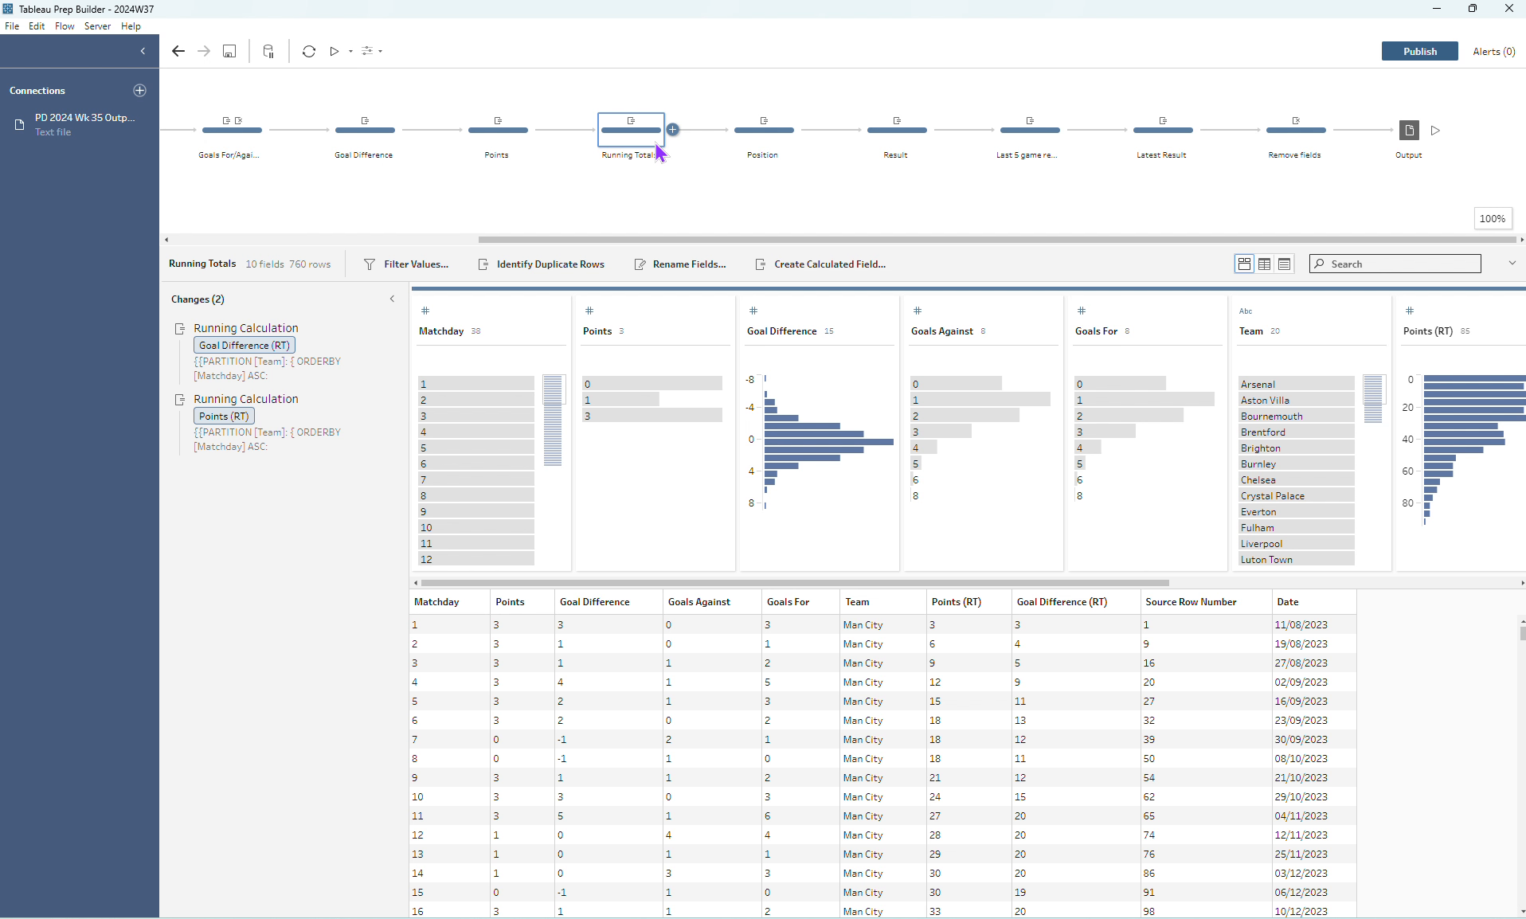
left_click(759, 141)
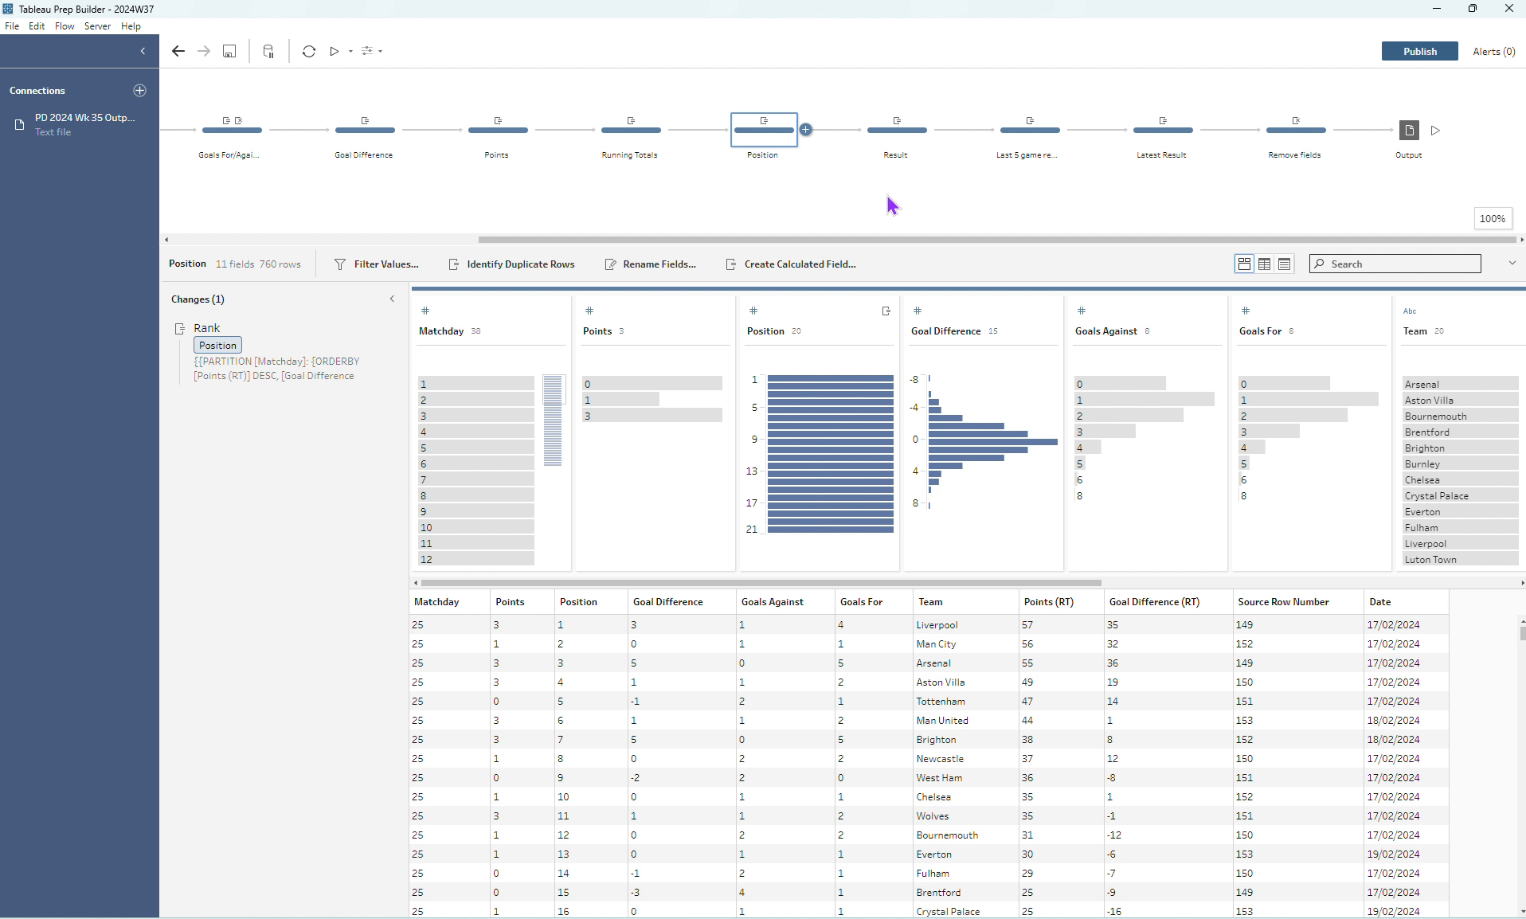
left_click(904, 151)
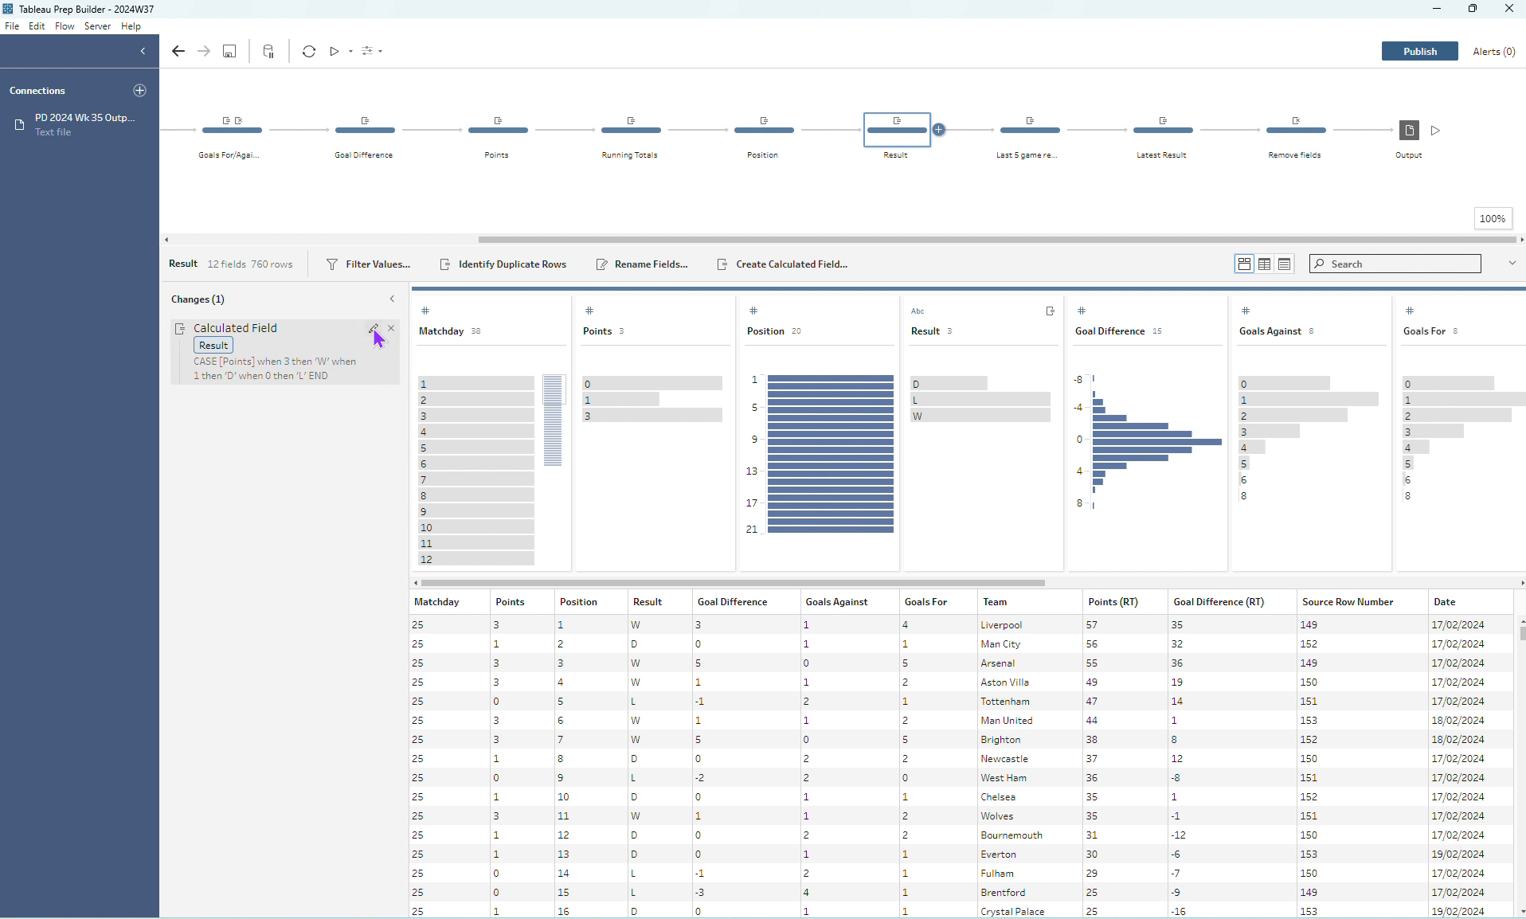
left_click(373, 328)
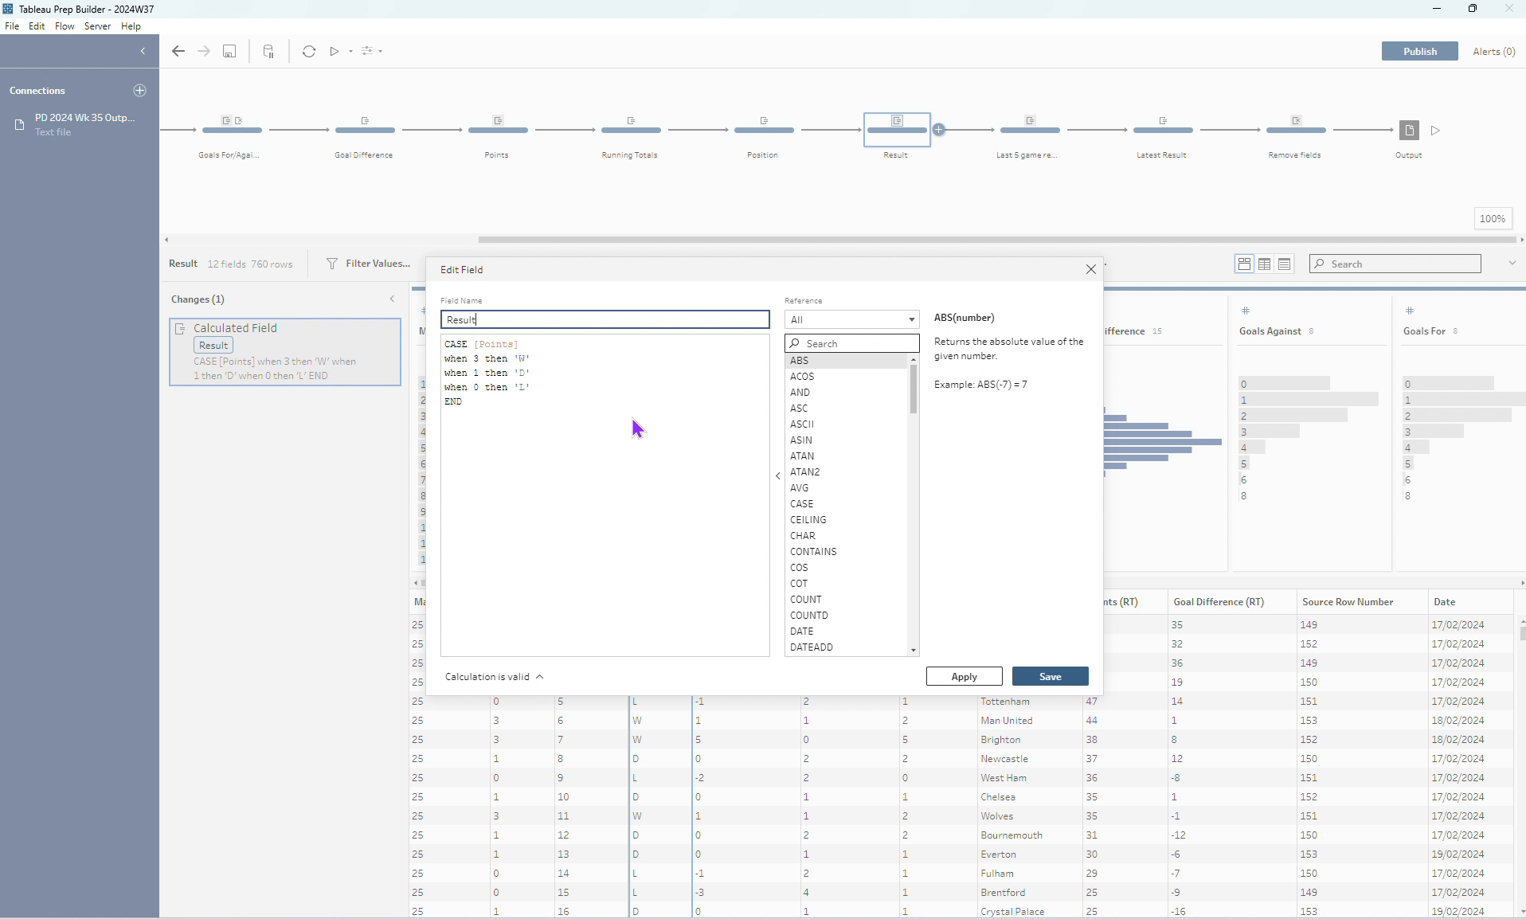
left_click(1090, 270)
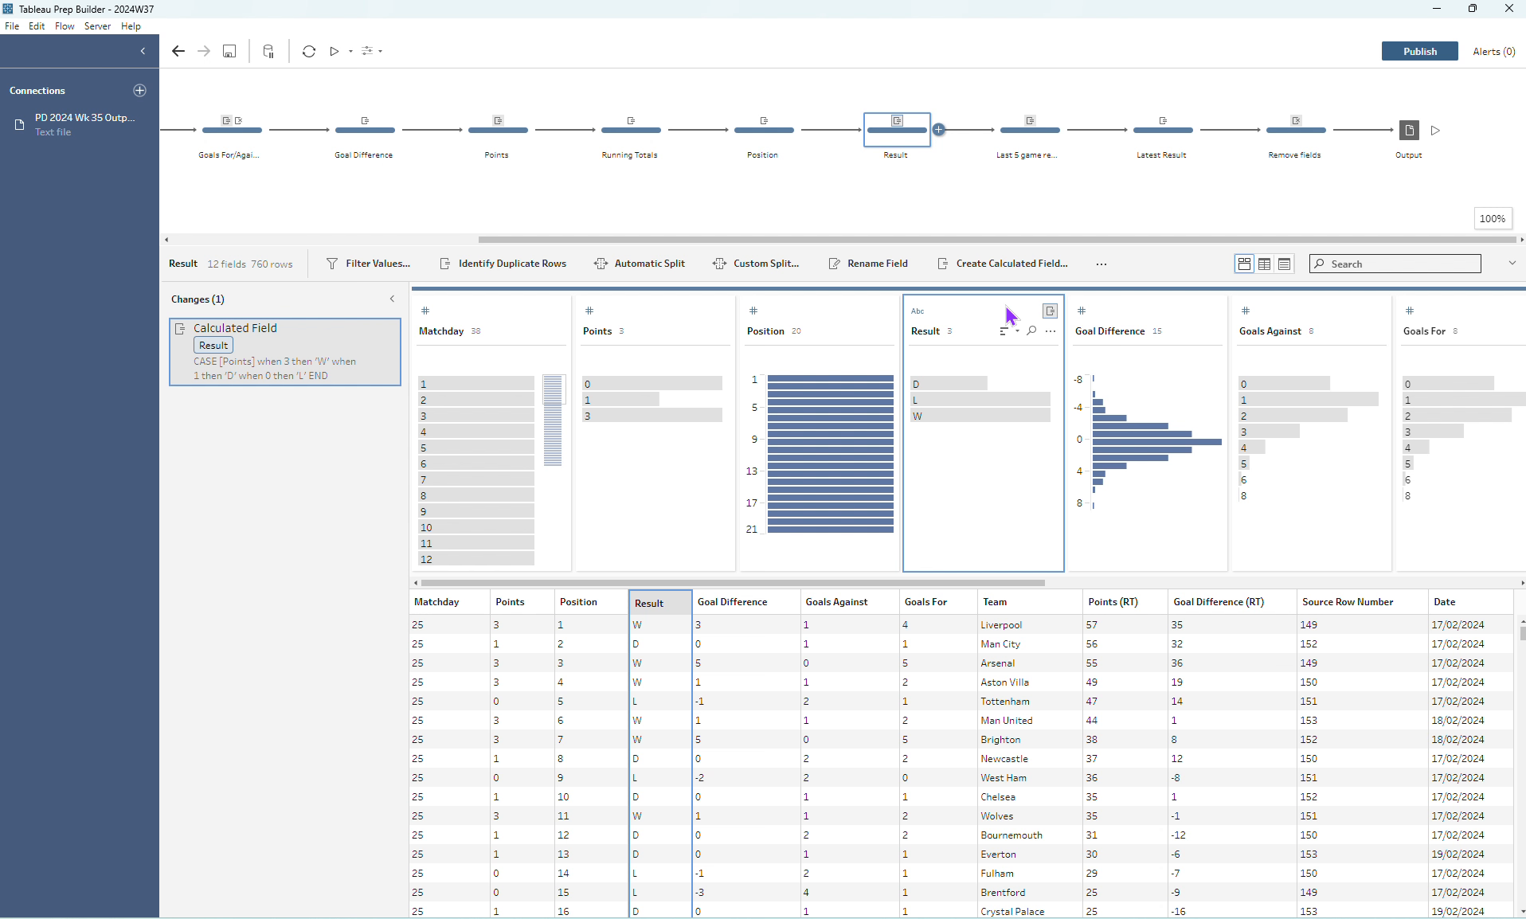
- Try a rank calculation on the Team field in the Result step using Dense Rank, and remove it again
left_click_drag(776, 582, 1153, 556)
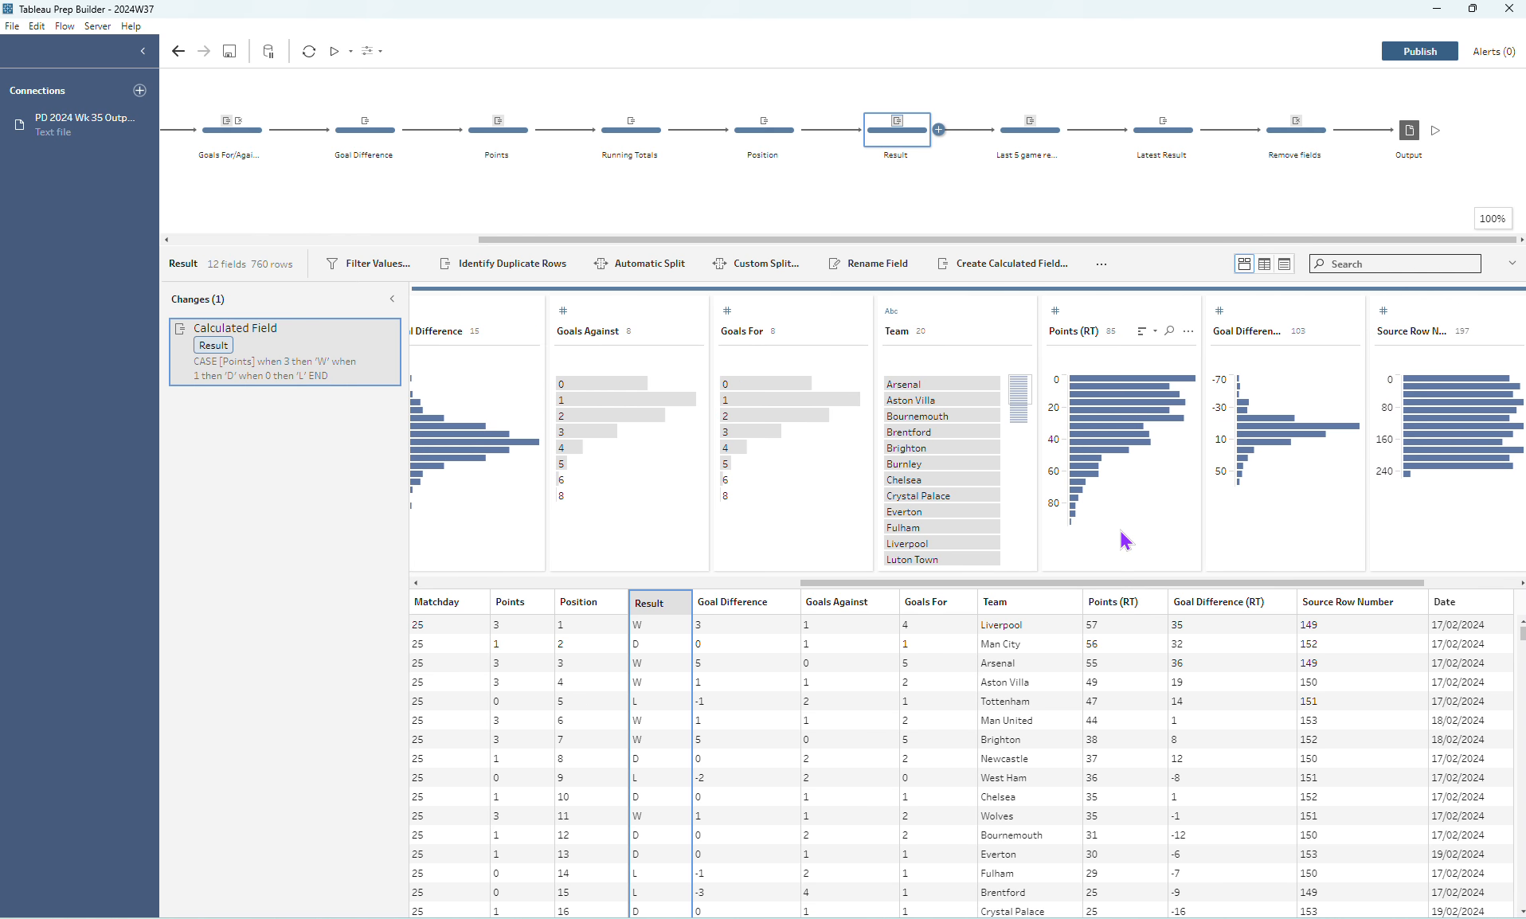
left_click(988, 311)
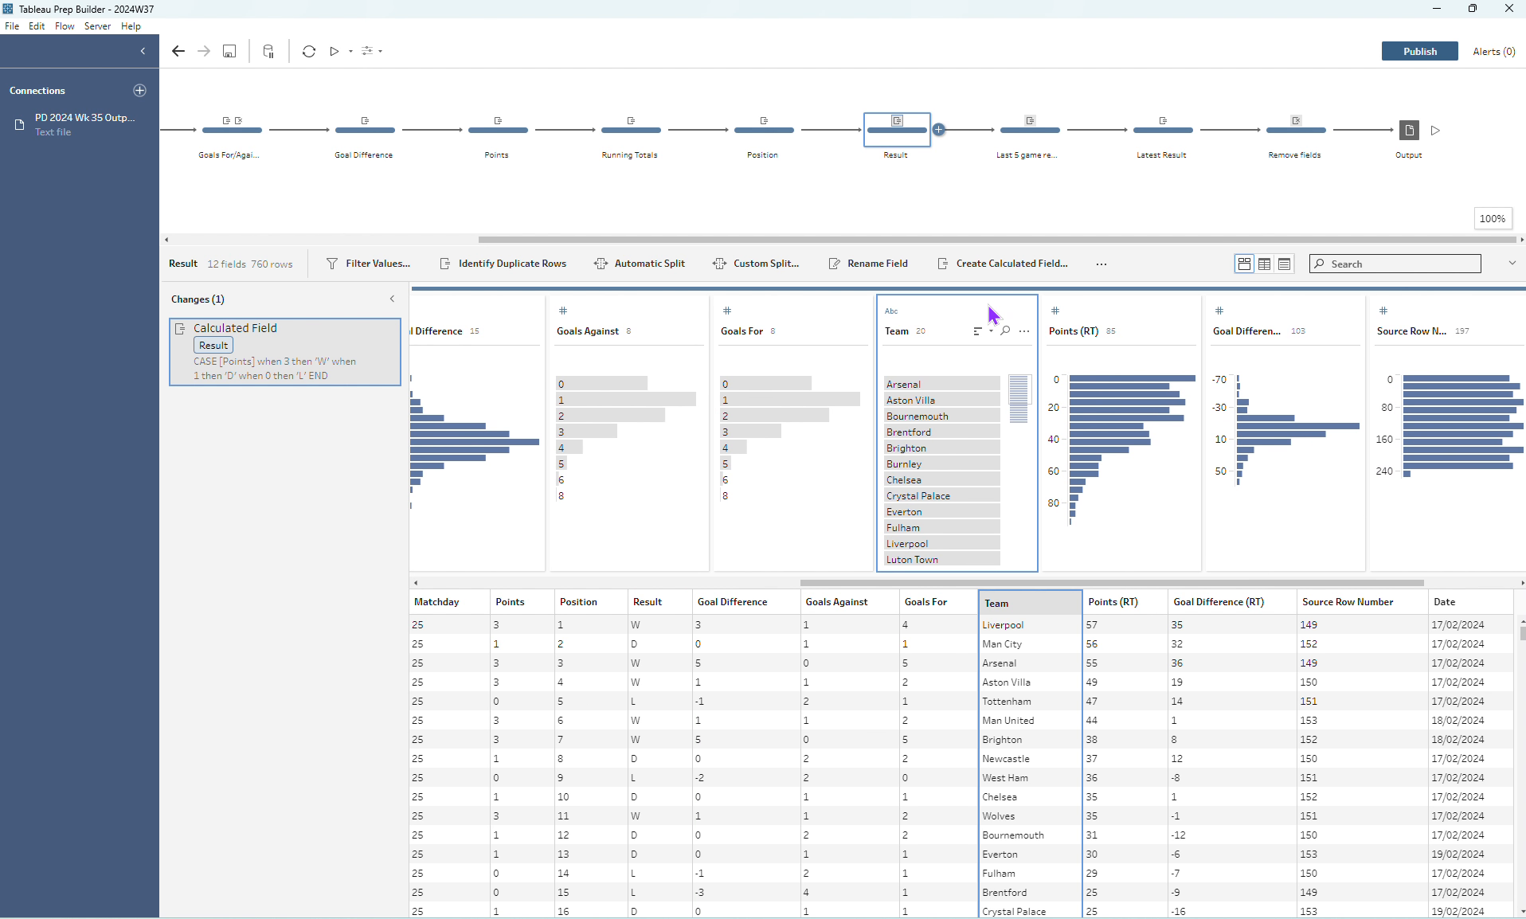
left_click(1022, 333)
mouse_move(1075, 557)
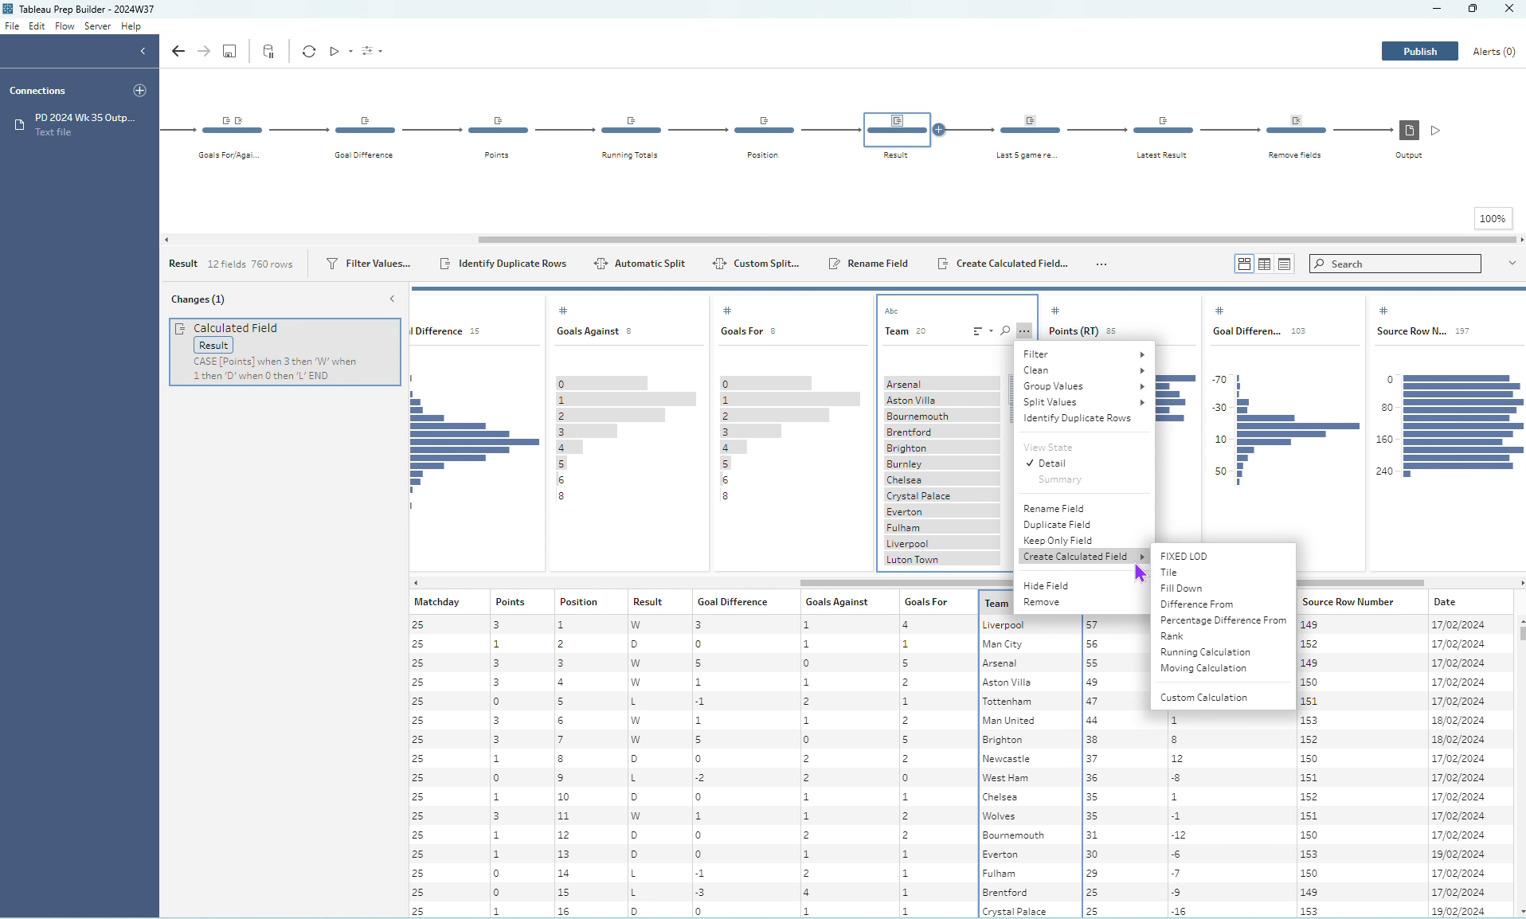
left_click(1183, 637)
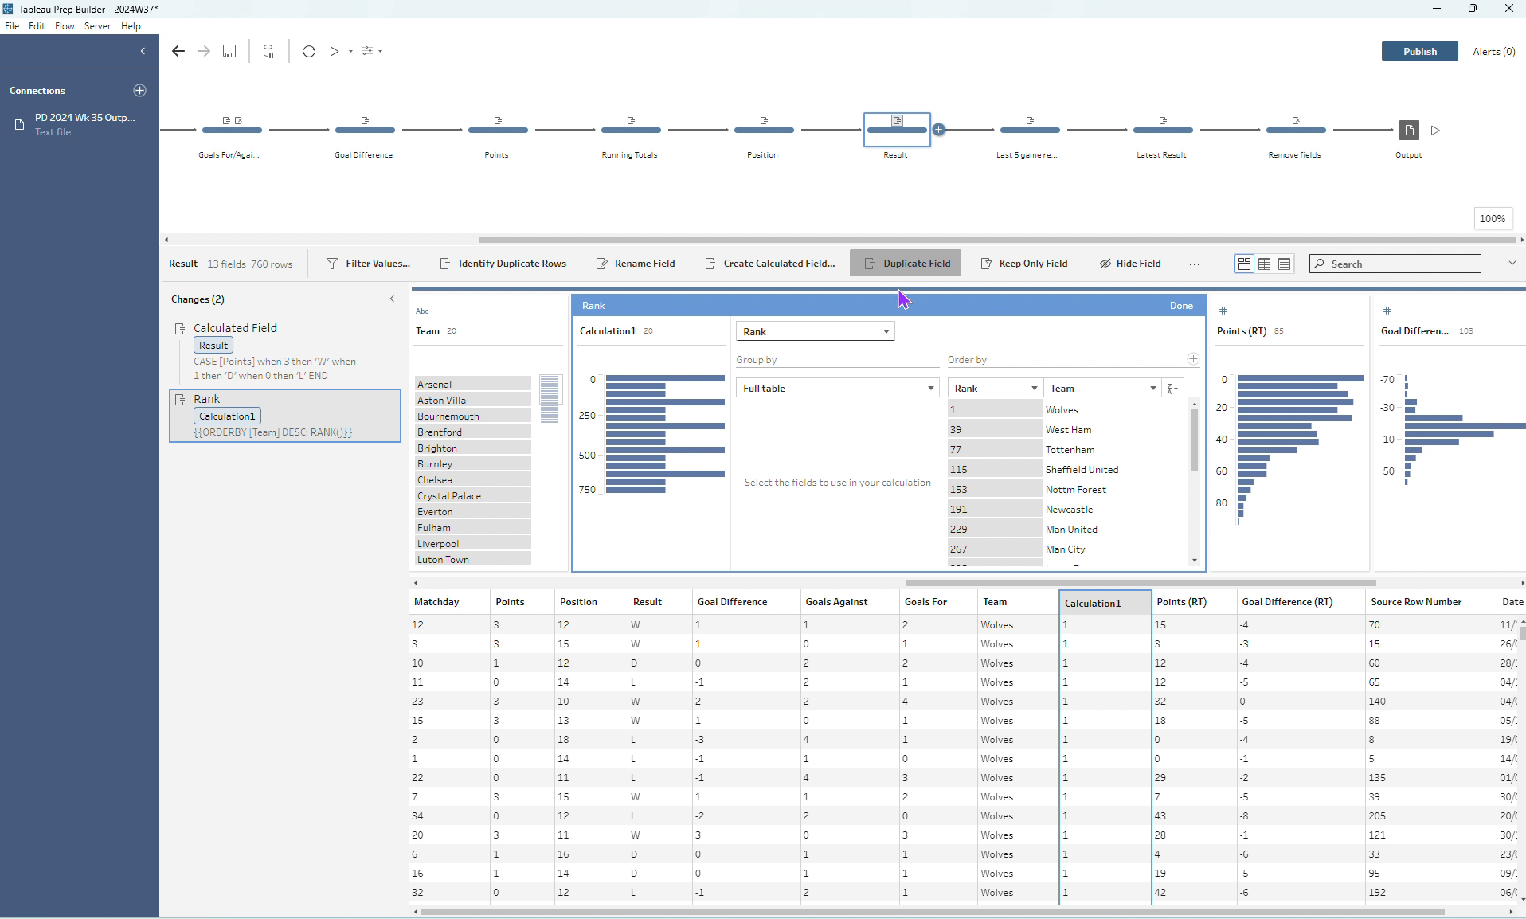
left_click(966, 389)
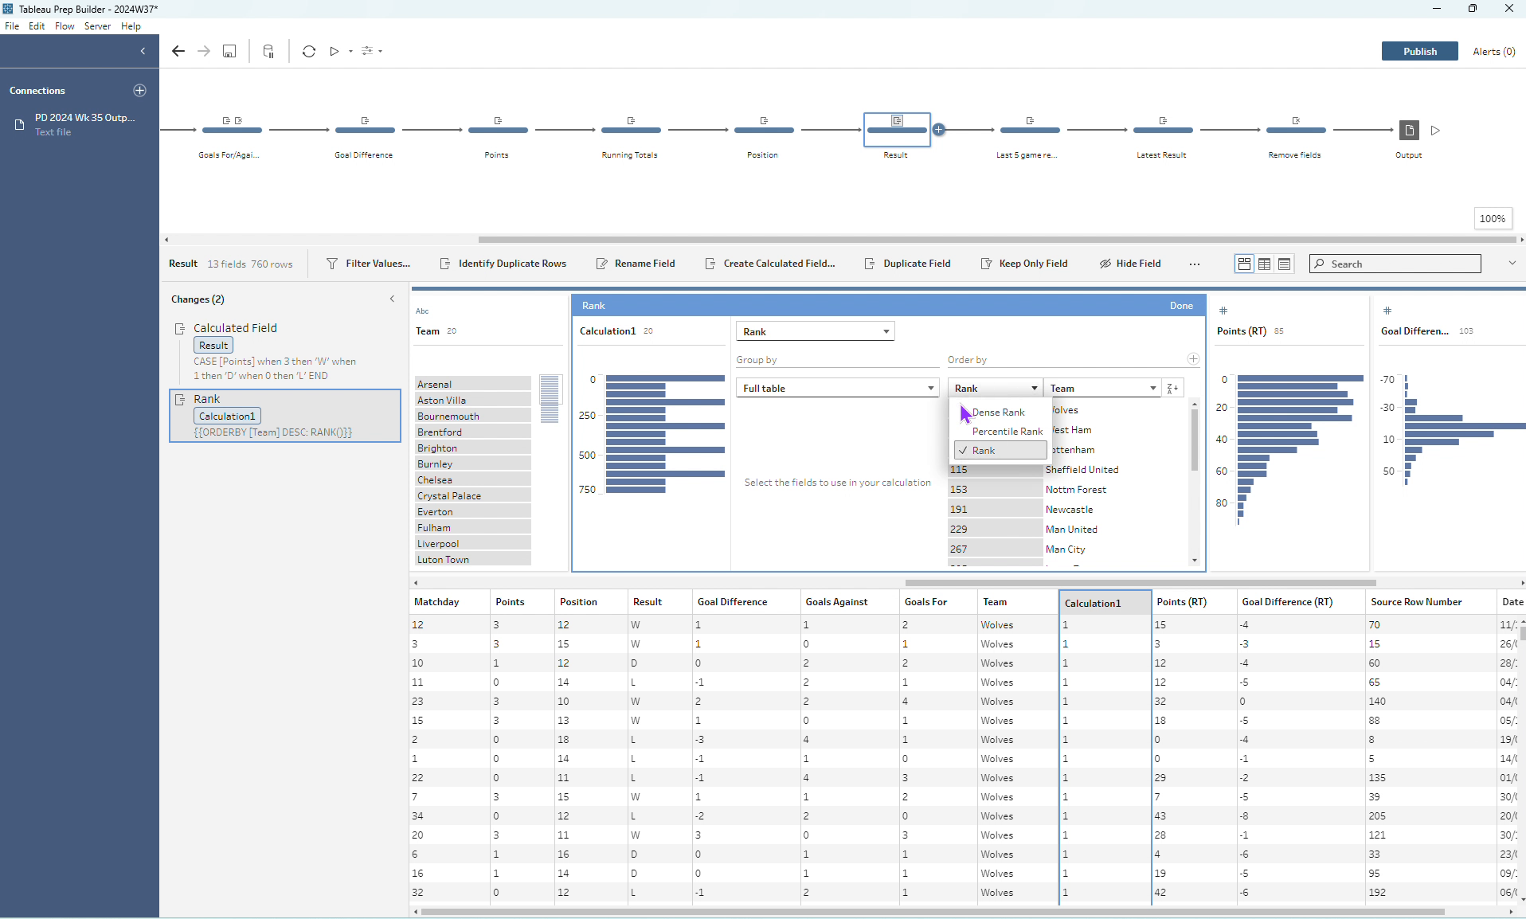
left_click(966, 413)
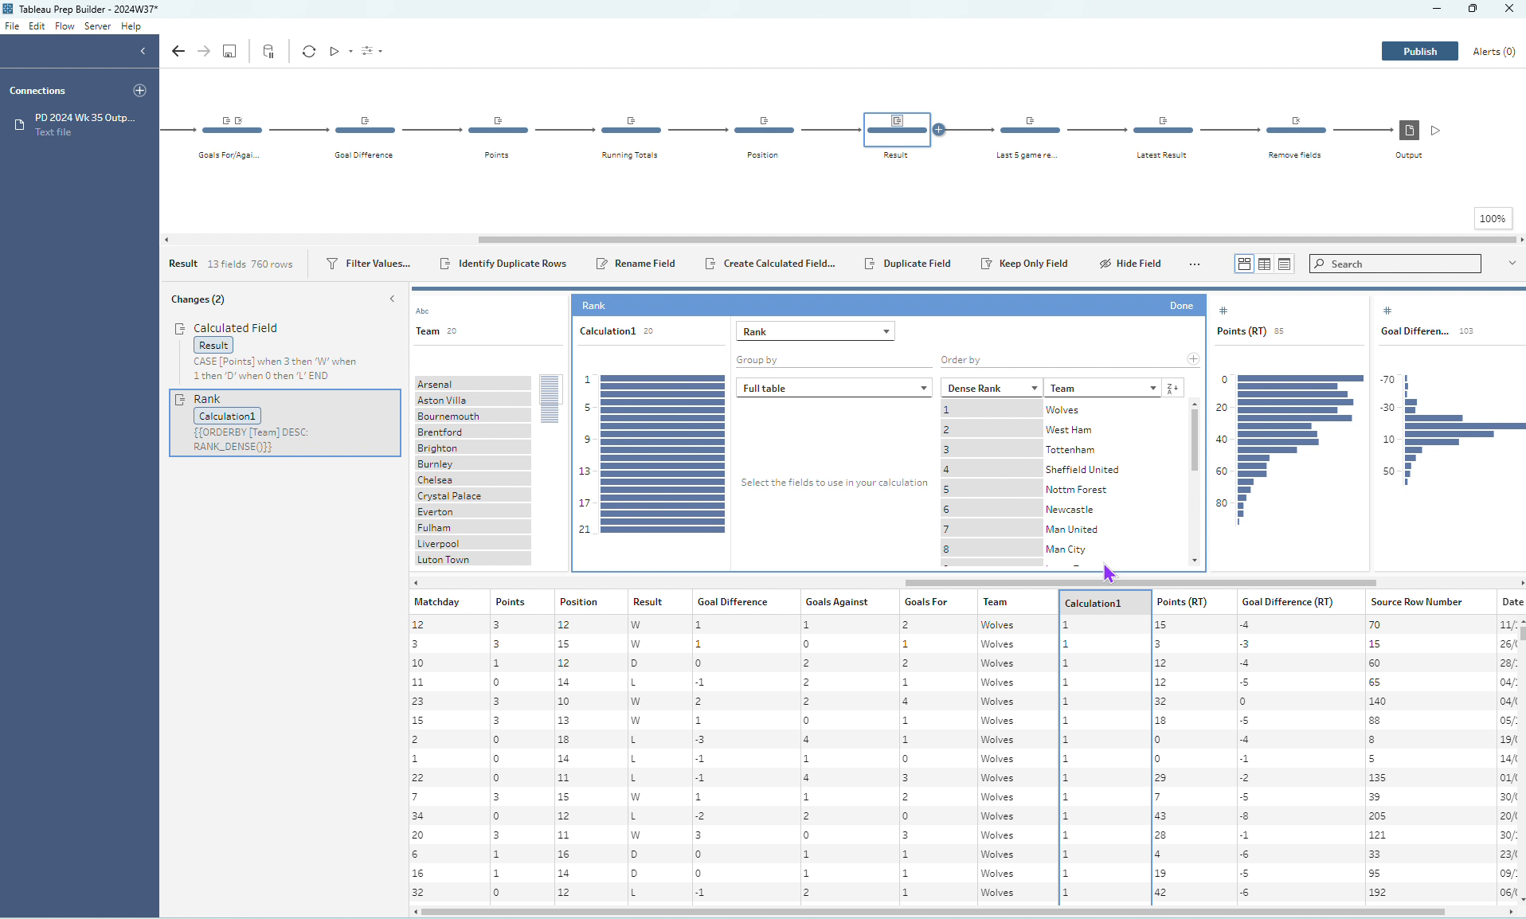
mouse_move(373, 405)
left_click(391, 399)
- Examine the Team # rank and the Result-1 to Result-4 lookup calculations in the Last 5 game results step
left_click(1052, 141)
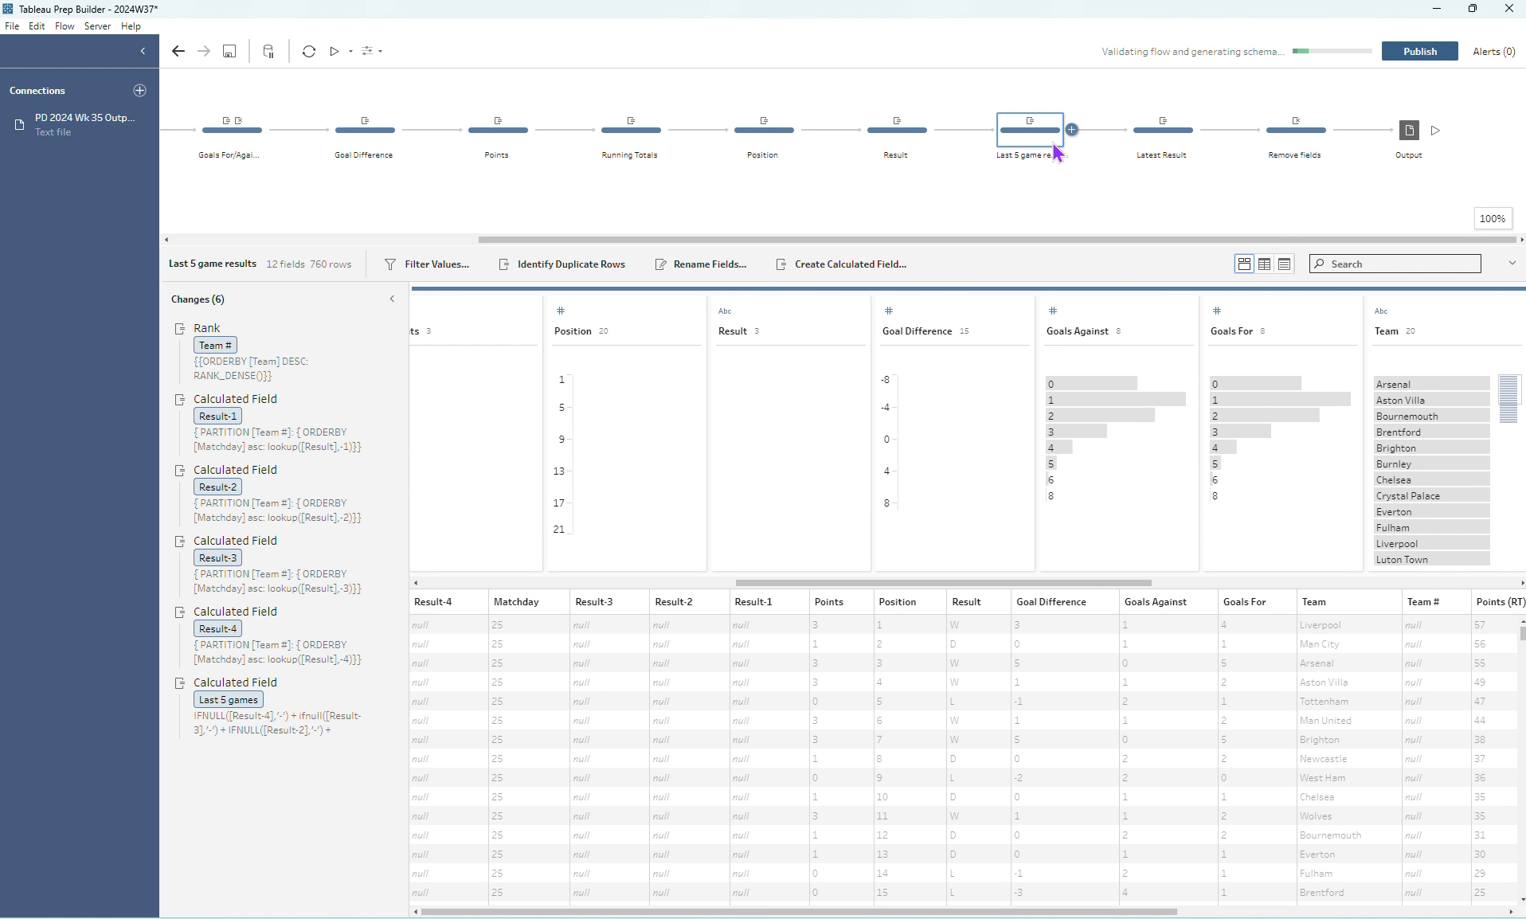
left_click(233, 347)
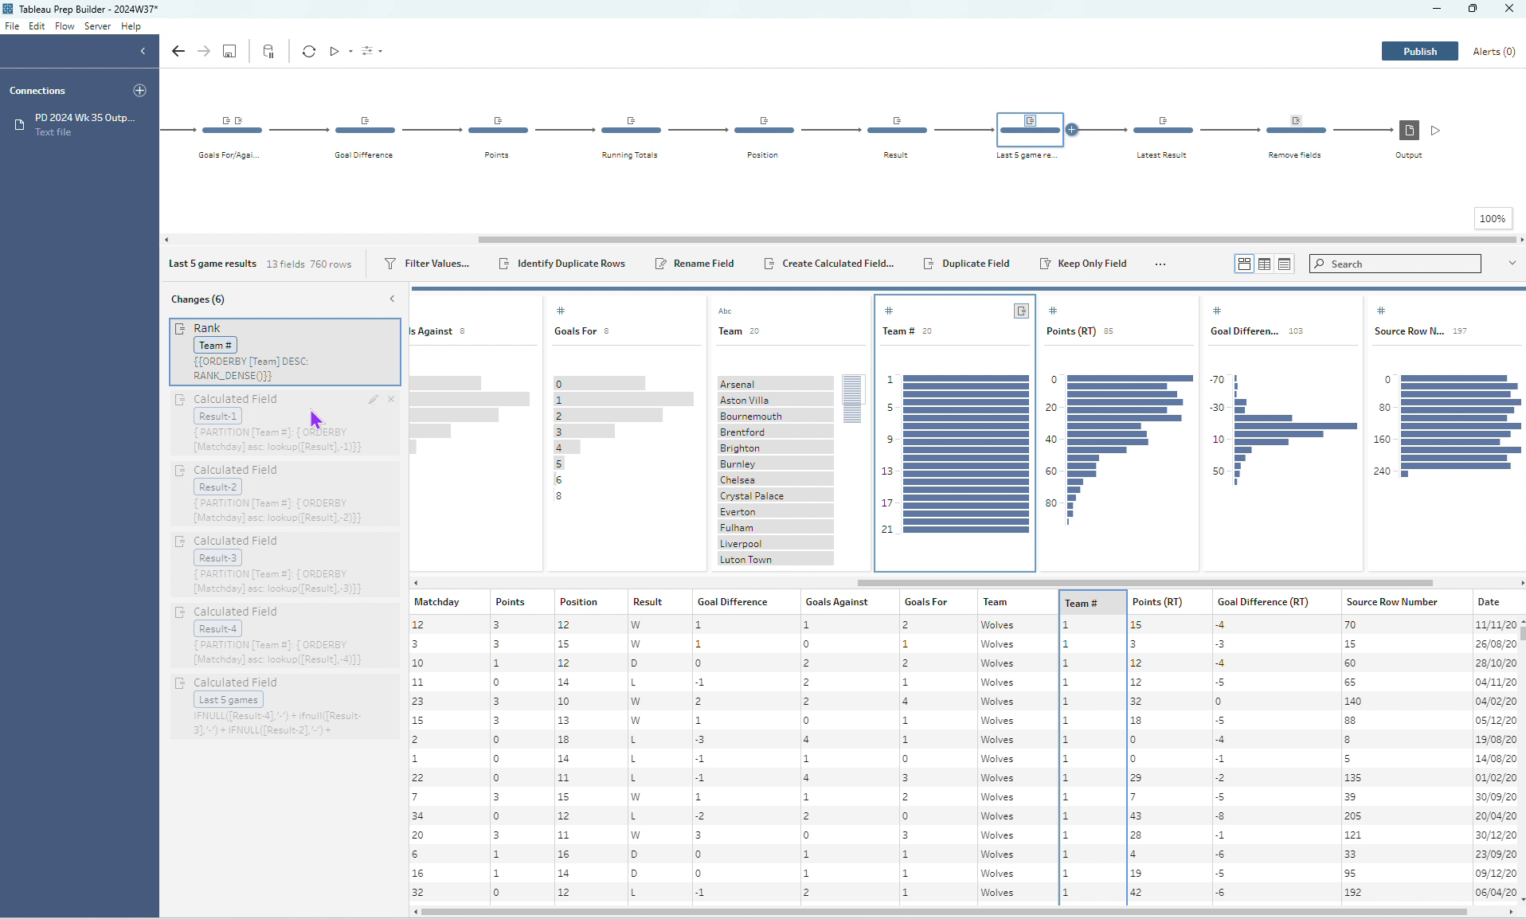
left_click(375, 402)
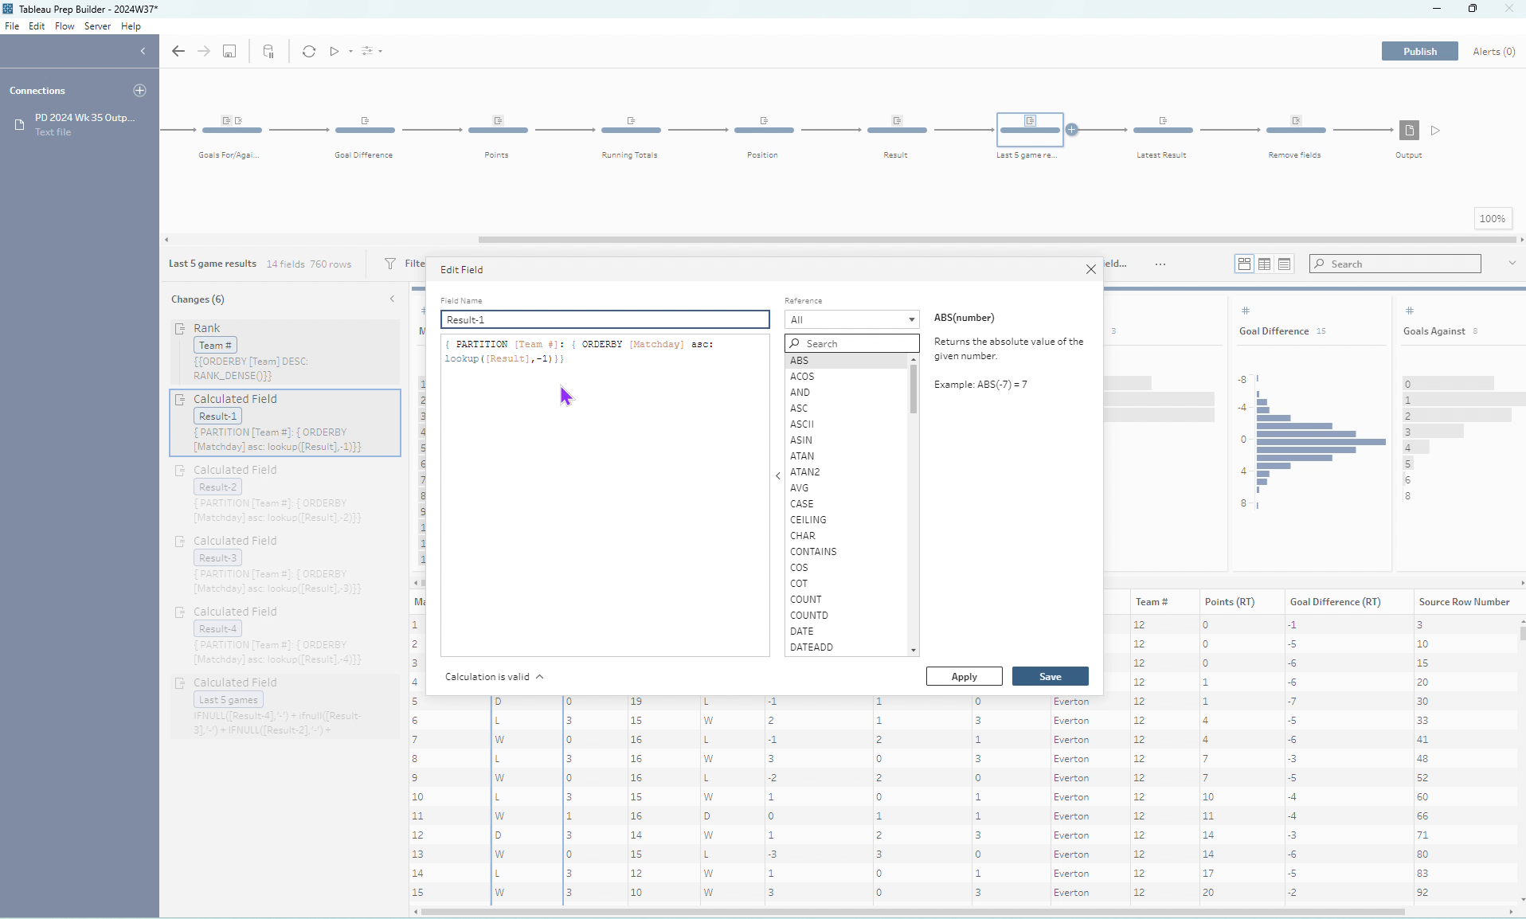
left_click(1076, 275)
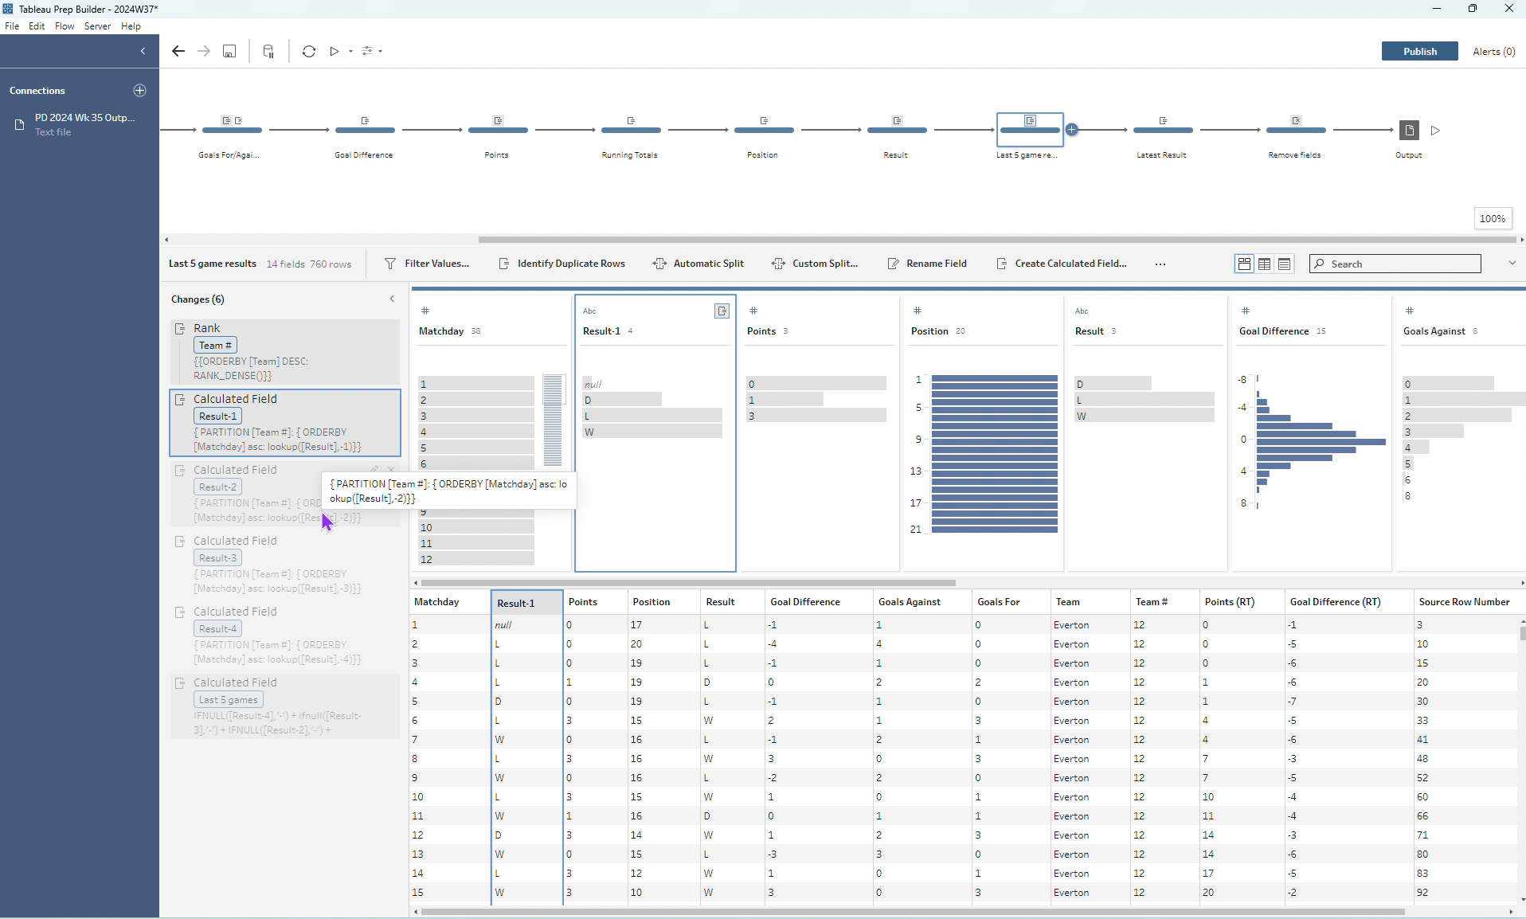
left_click(374, 471)
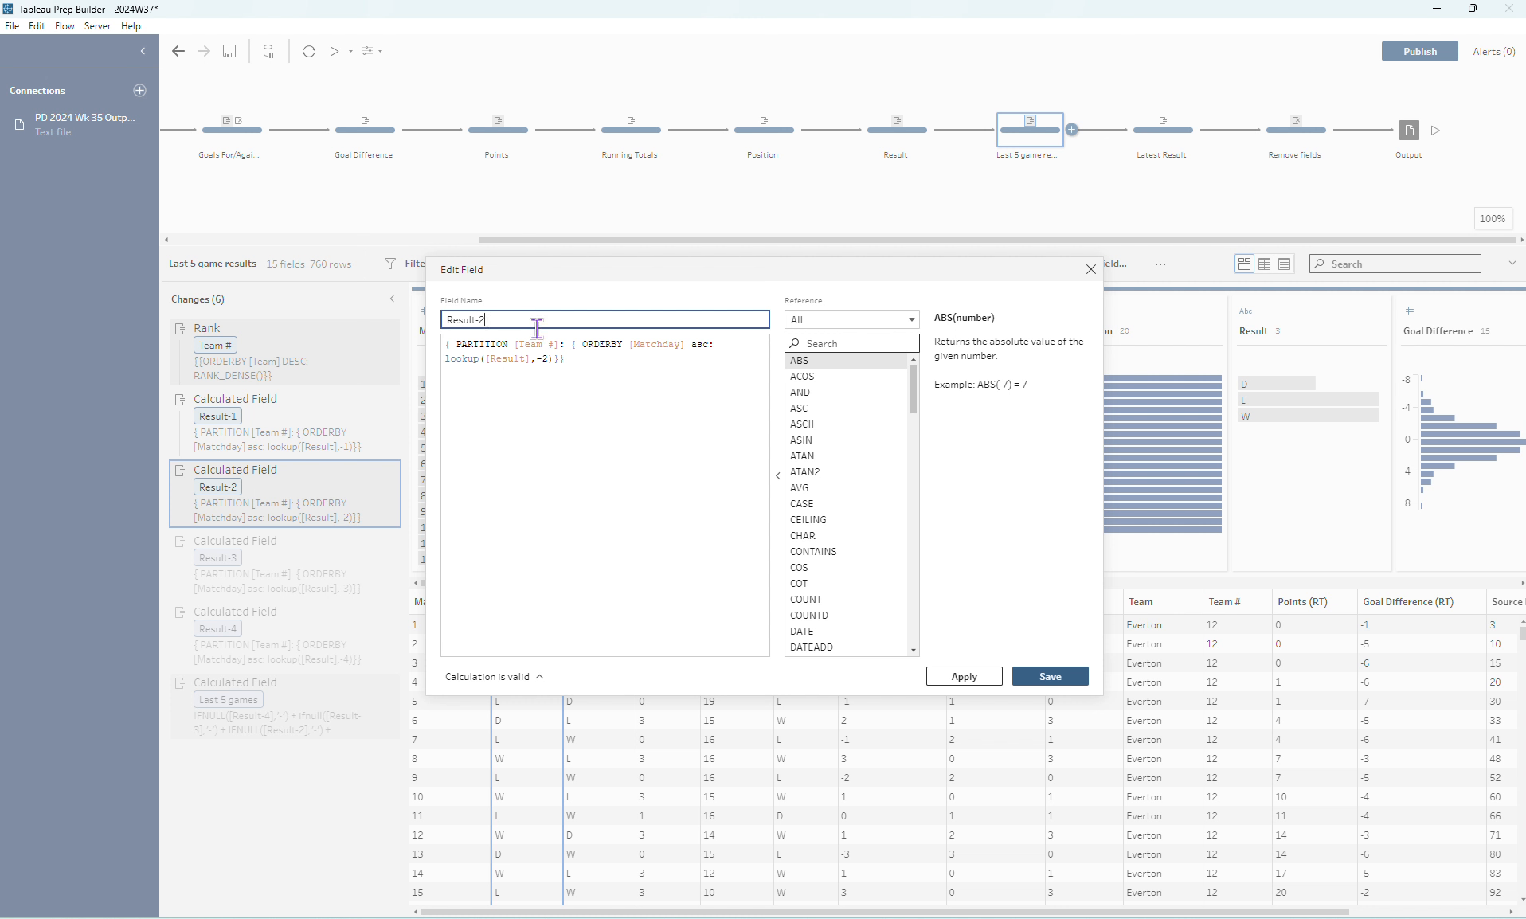
left_click(1090, 270)
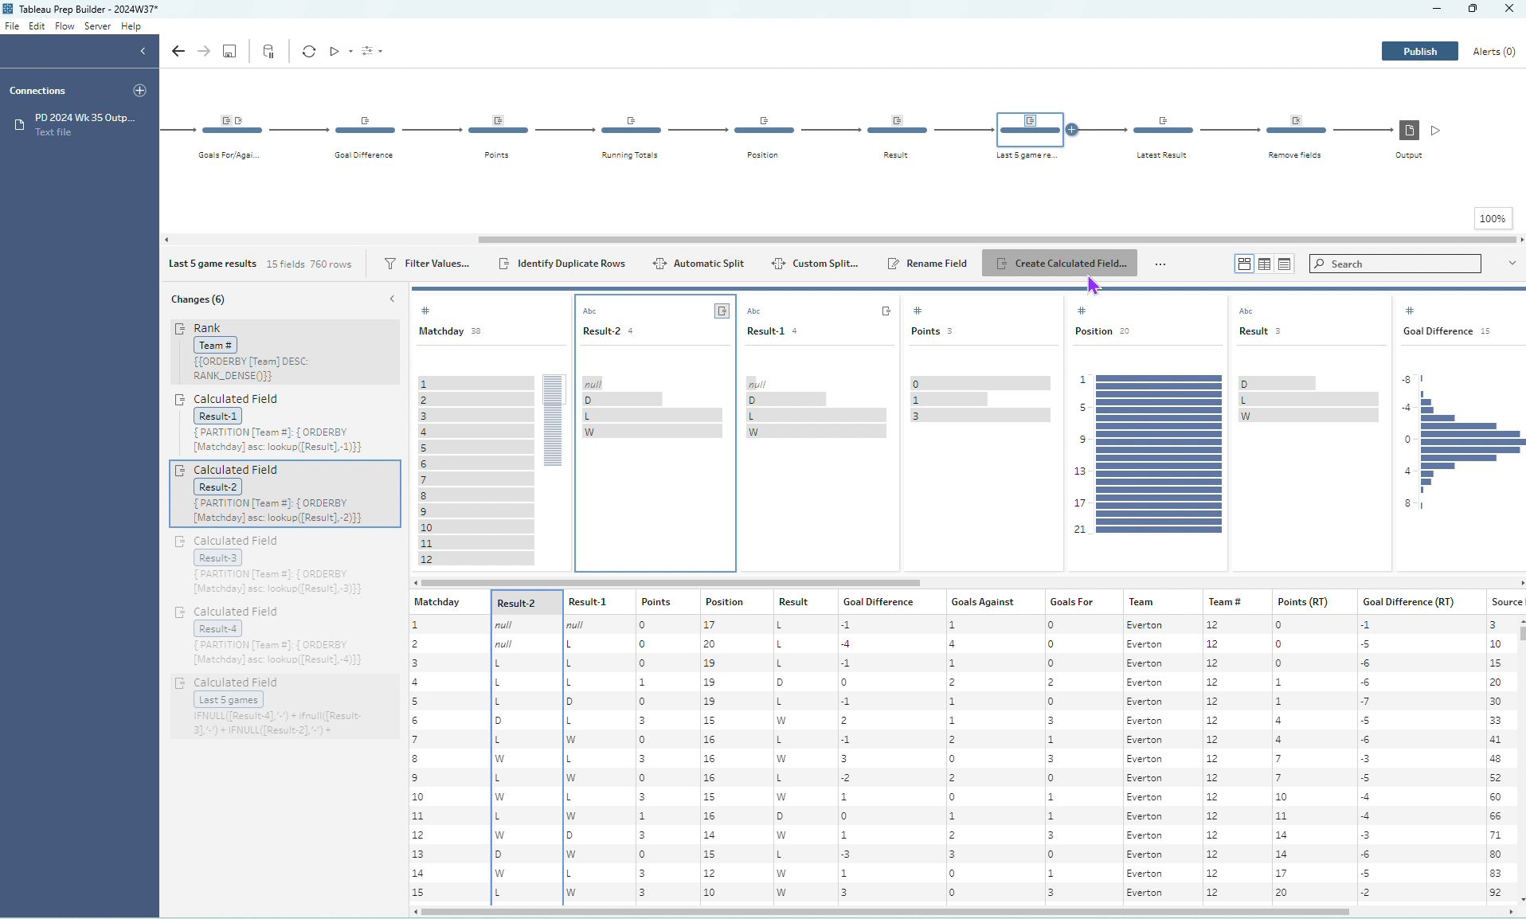
left_click(271, 654)
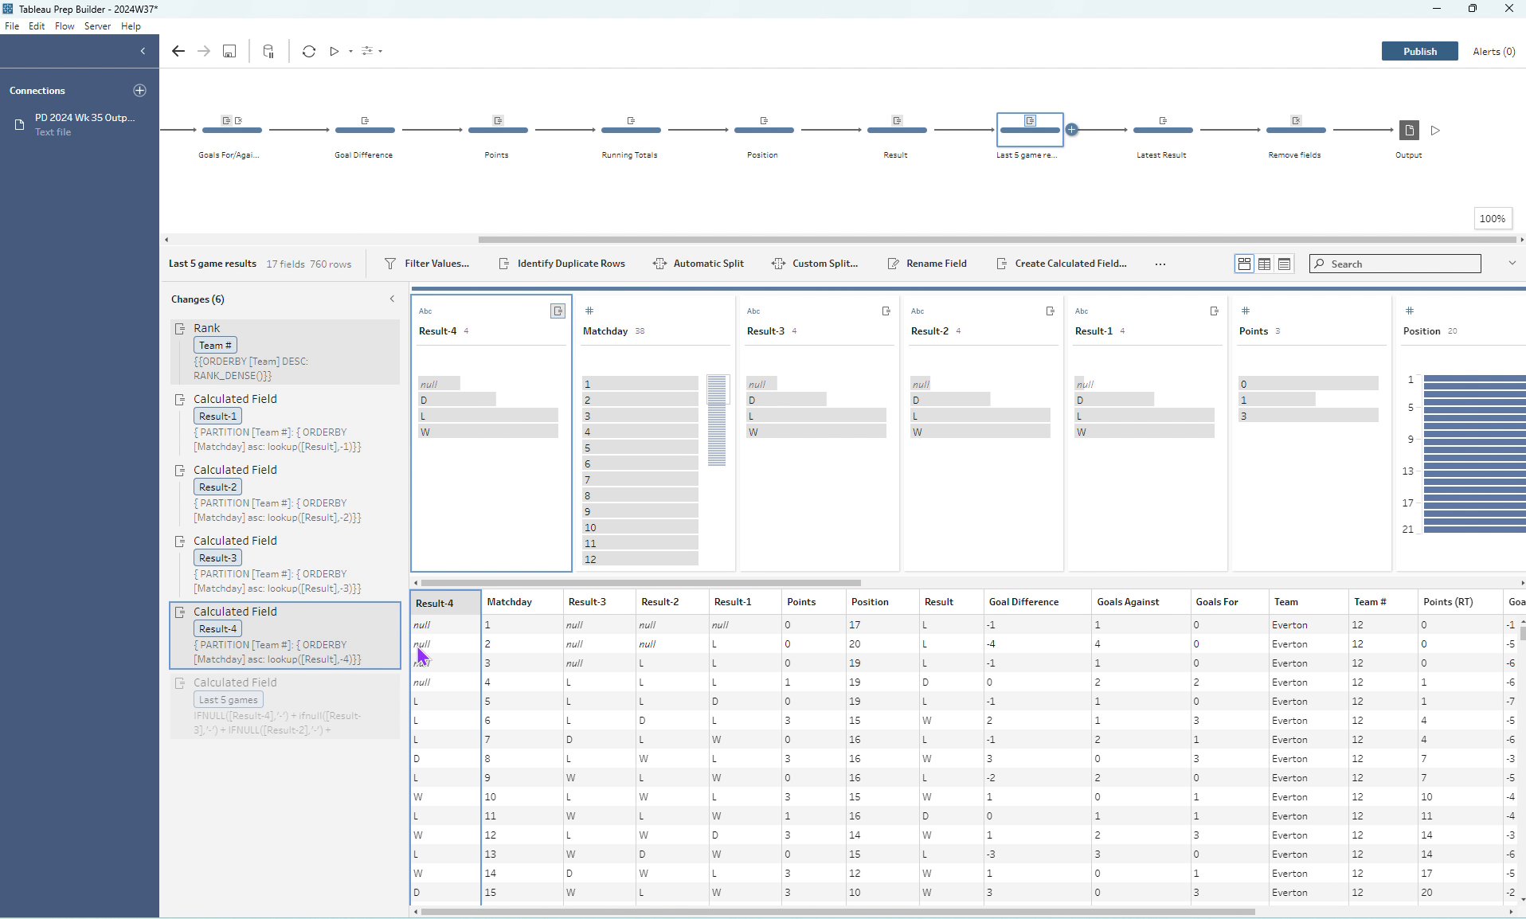
- Inspect the Last 5 games formula that joins Result-4 through Result with IFNULL, and close its editor
mouse_move(374, 695)
left_click(373, 685)
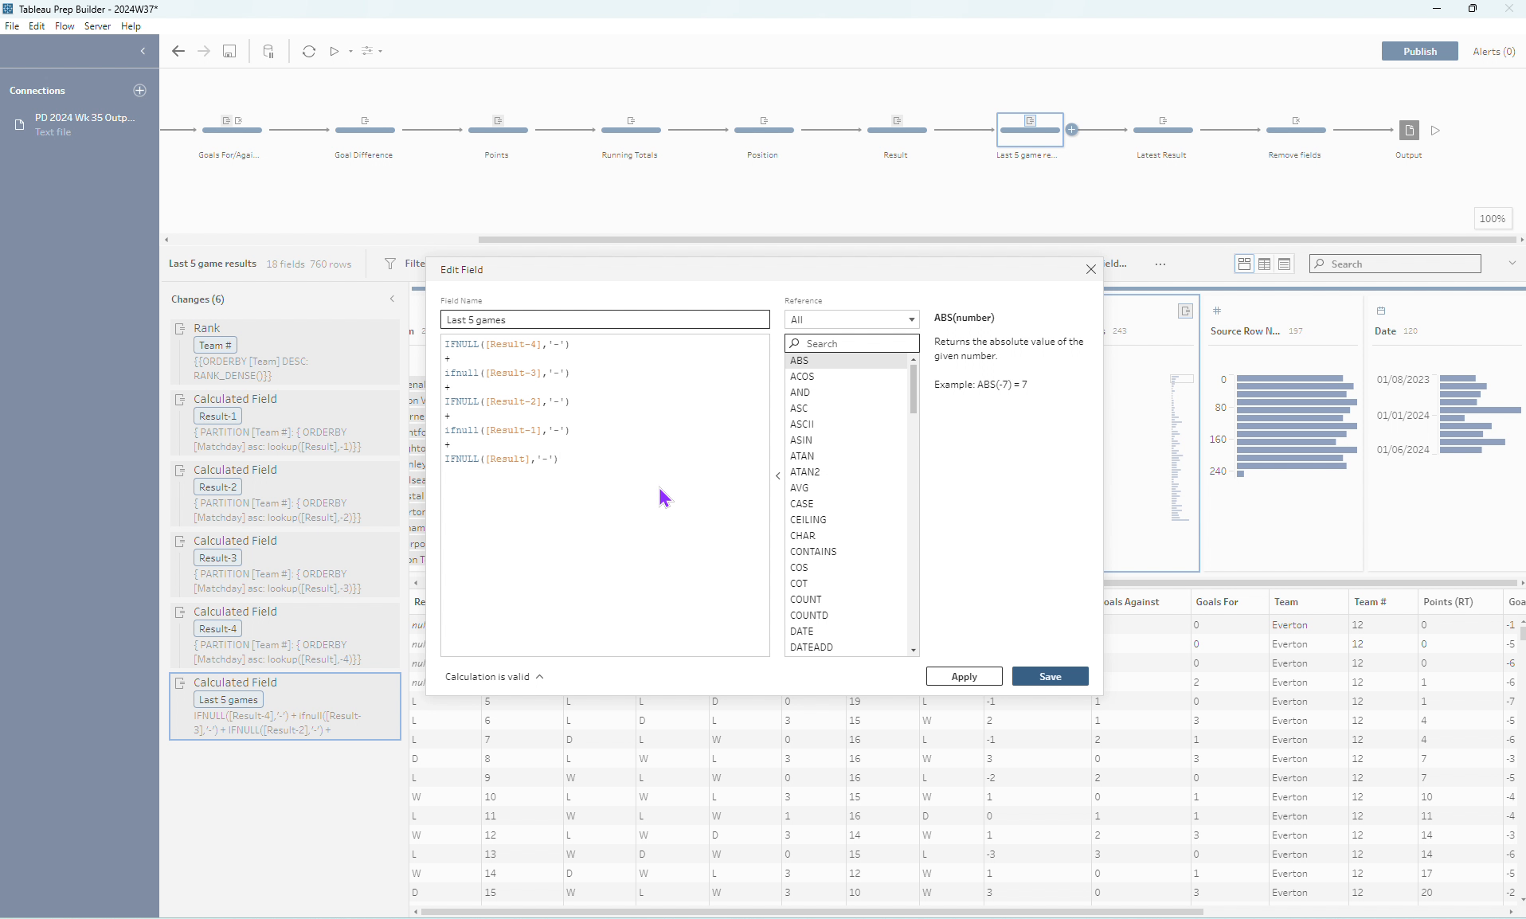
left_click(535, 348)
left_click(609, 339)
left_click(571, 361)
left_click(1050, 676)
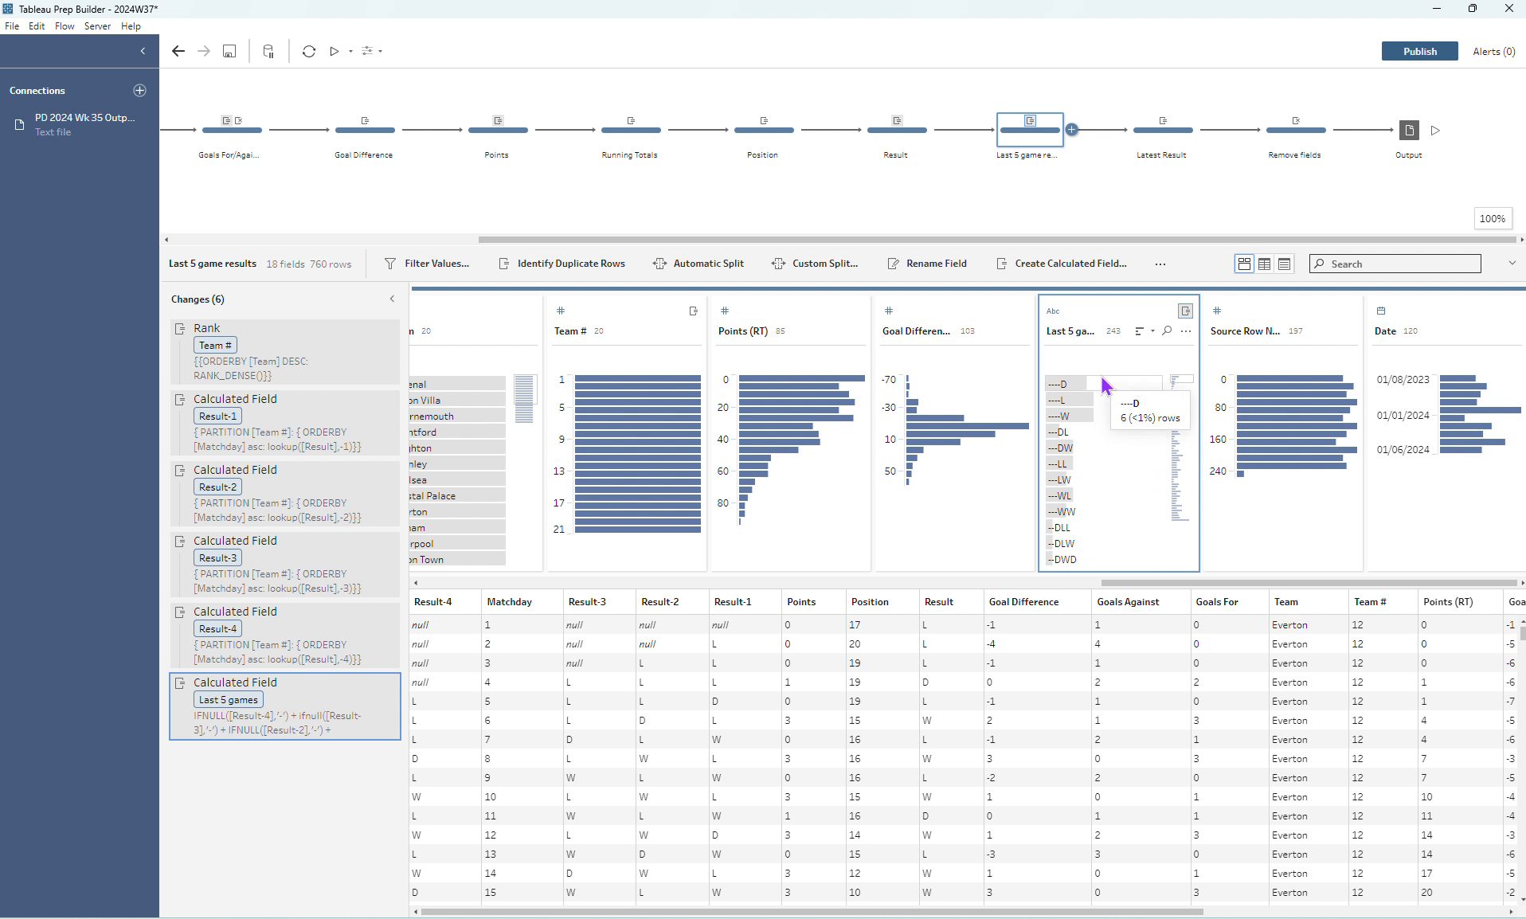
- Check the Last 5 games values by highlighting the ---DL rows and viewing the field in the data grid
left_click(1096, 440)
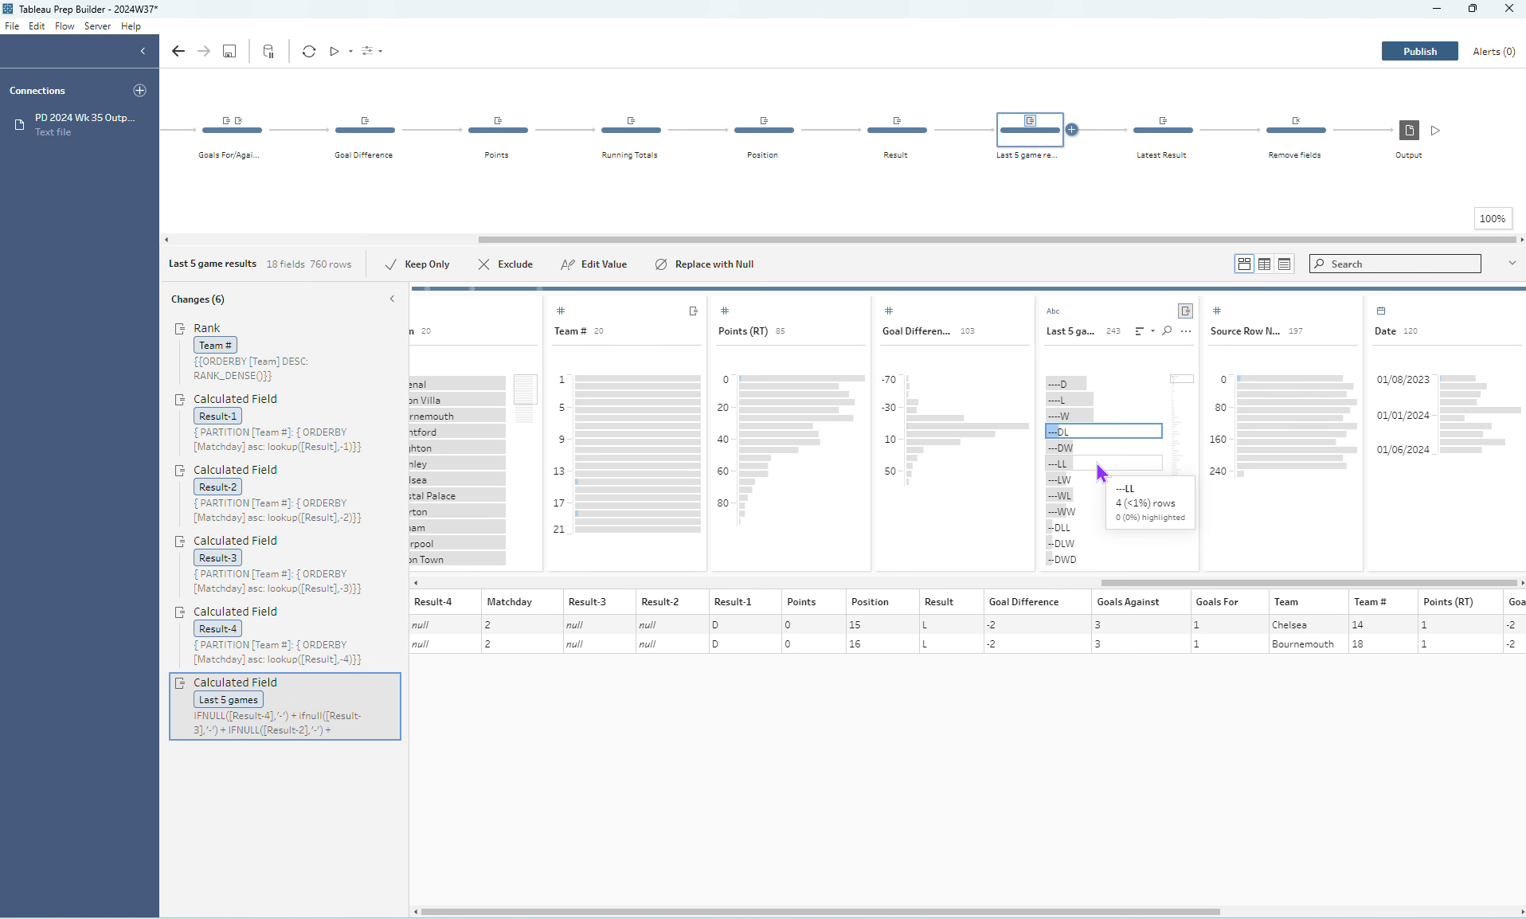
left_click(1104, 429)
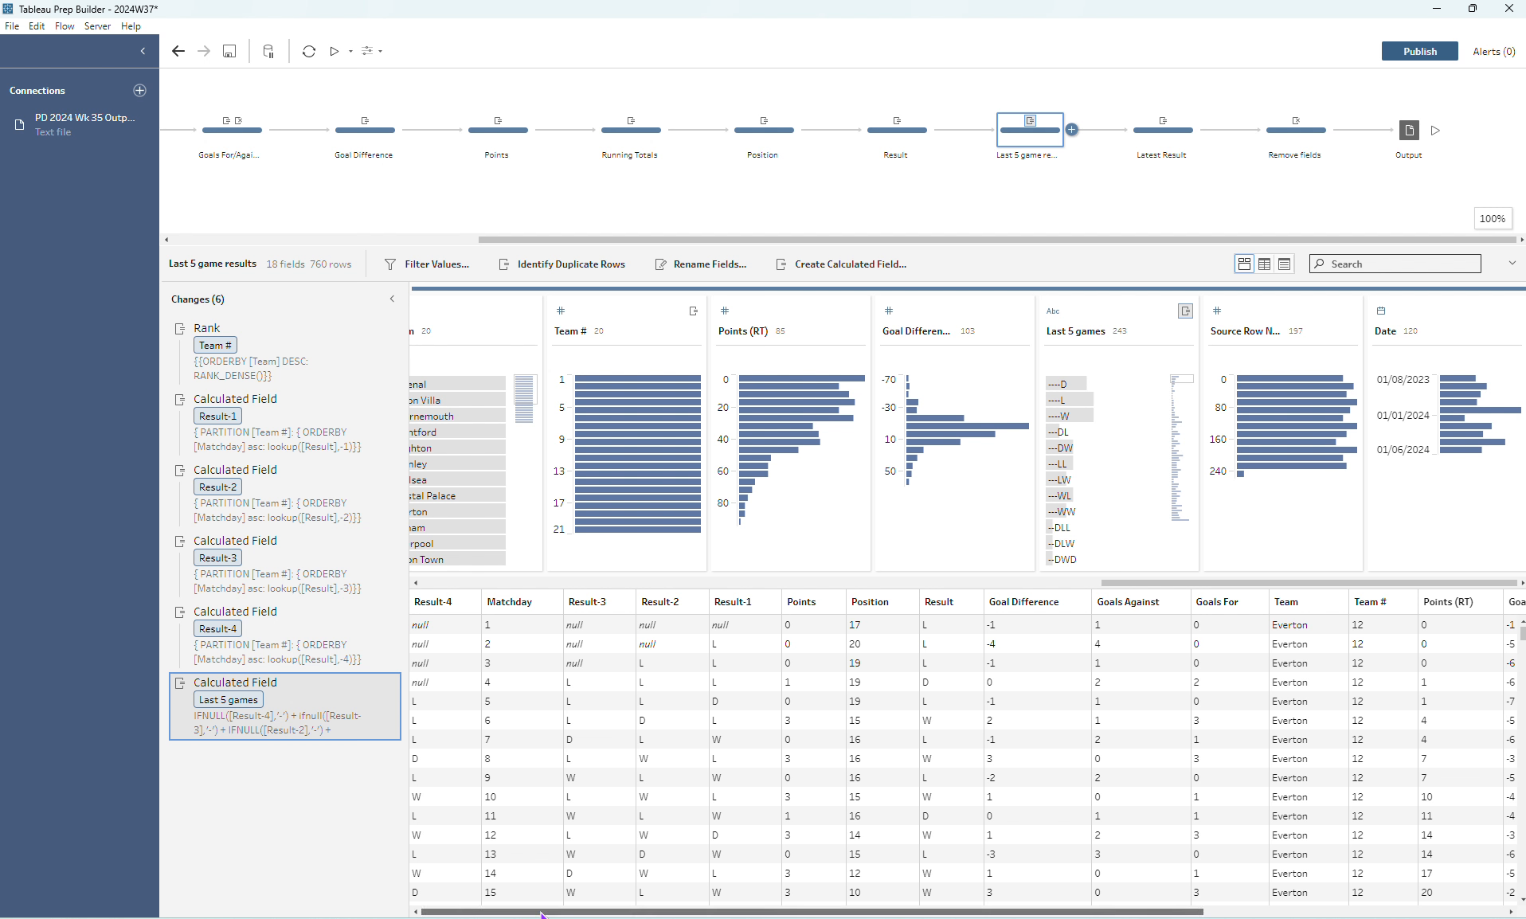
left_click_drag(541, 914, 842, 914)
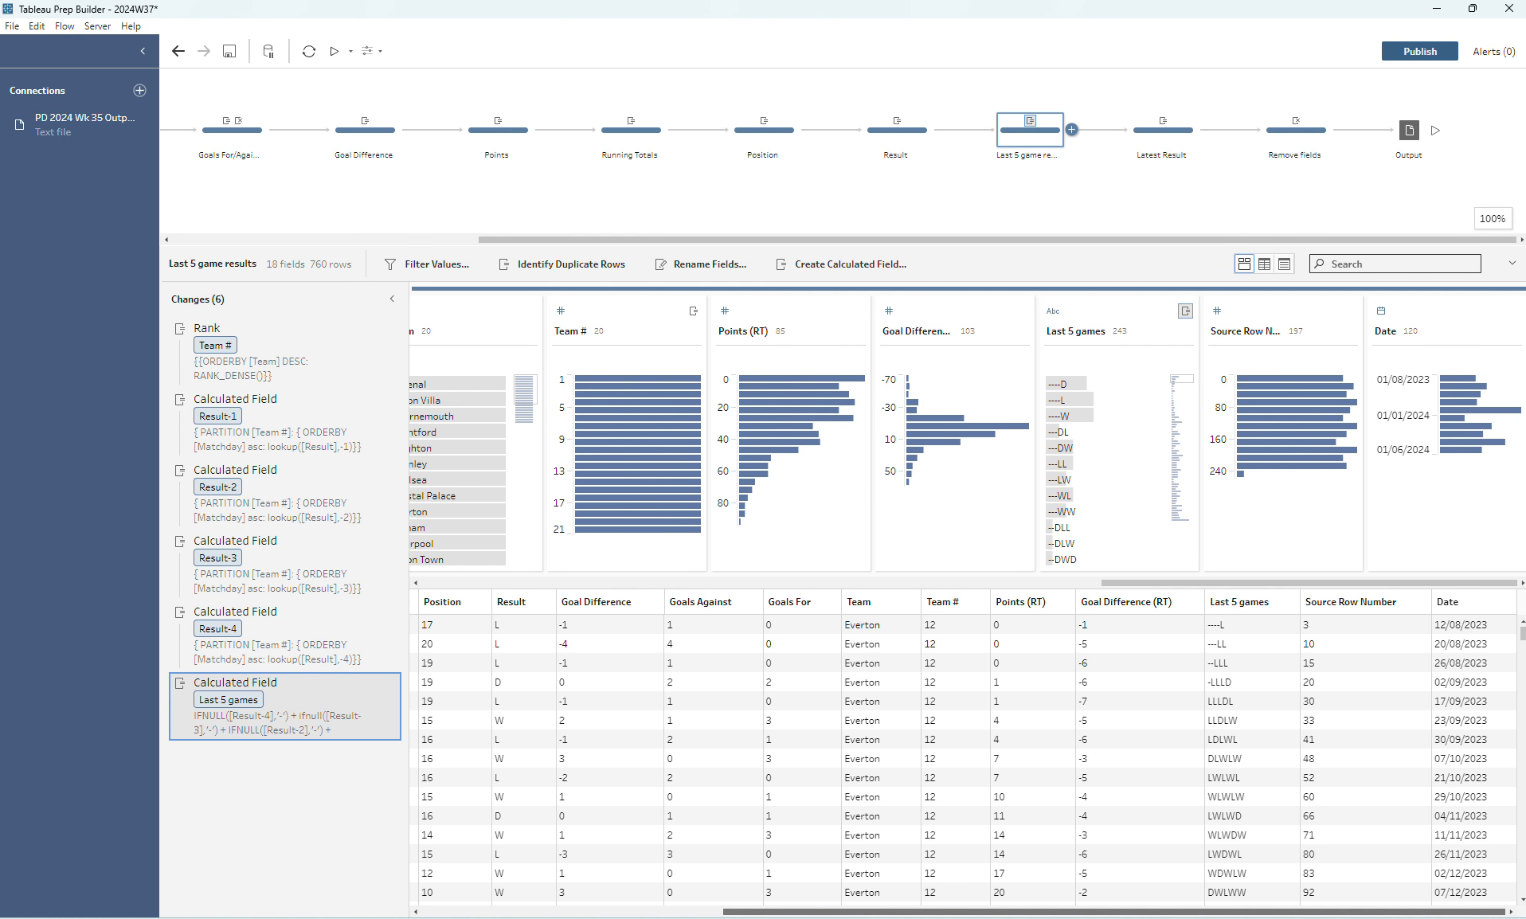
left_click(1254, 705)
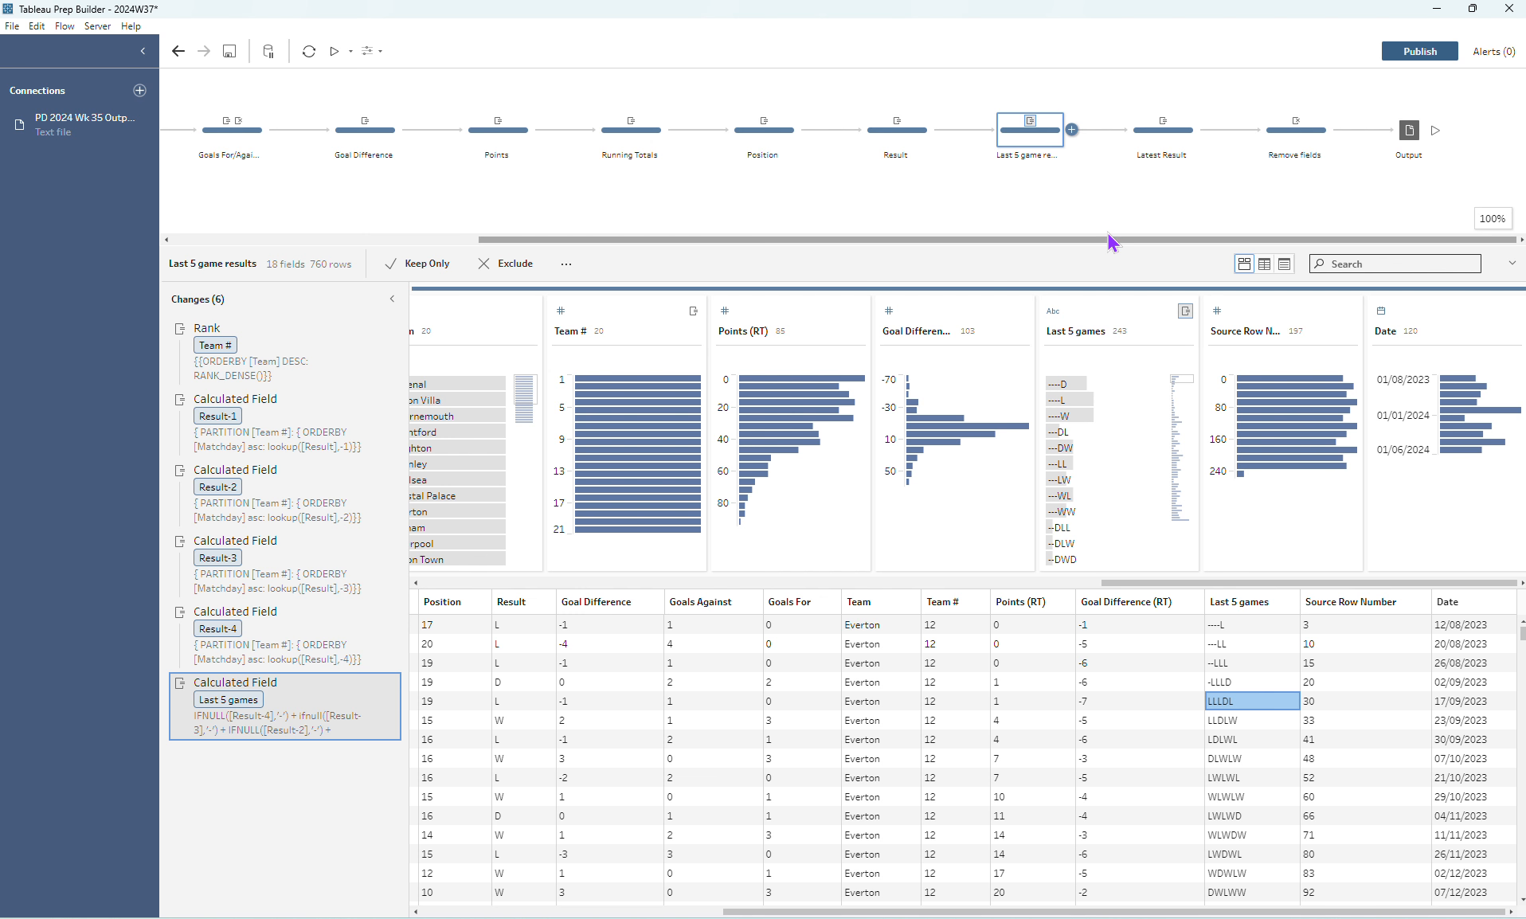
- Review the Latest Result formula combining Goals For and Goals Against, and the field removals in the Remove fields step
left_click(1154, 146)
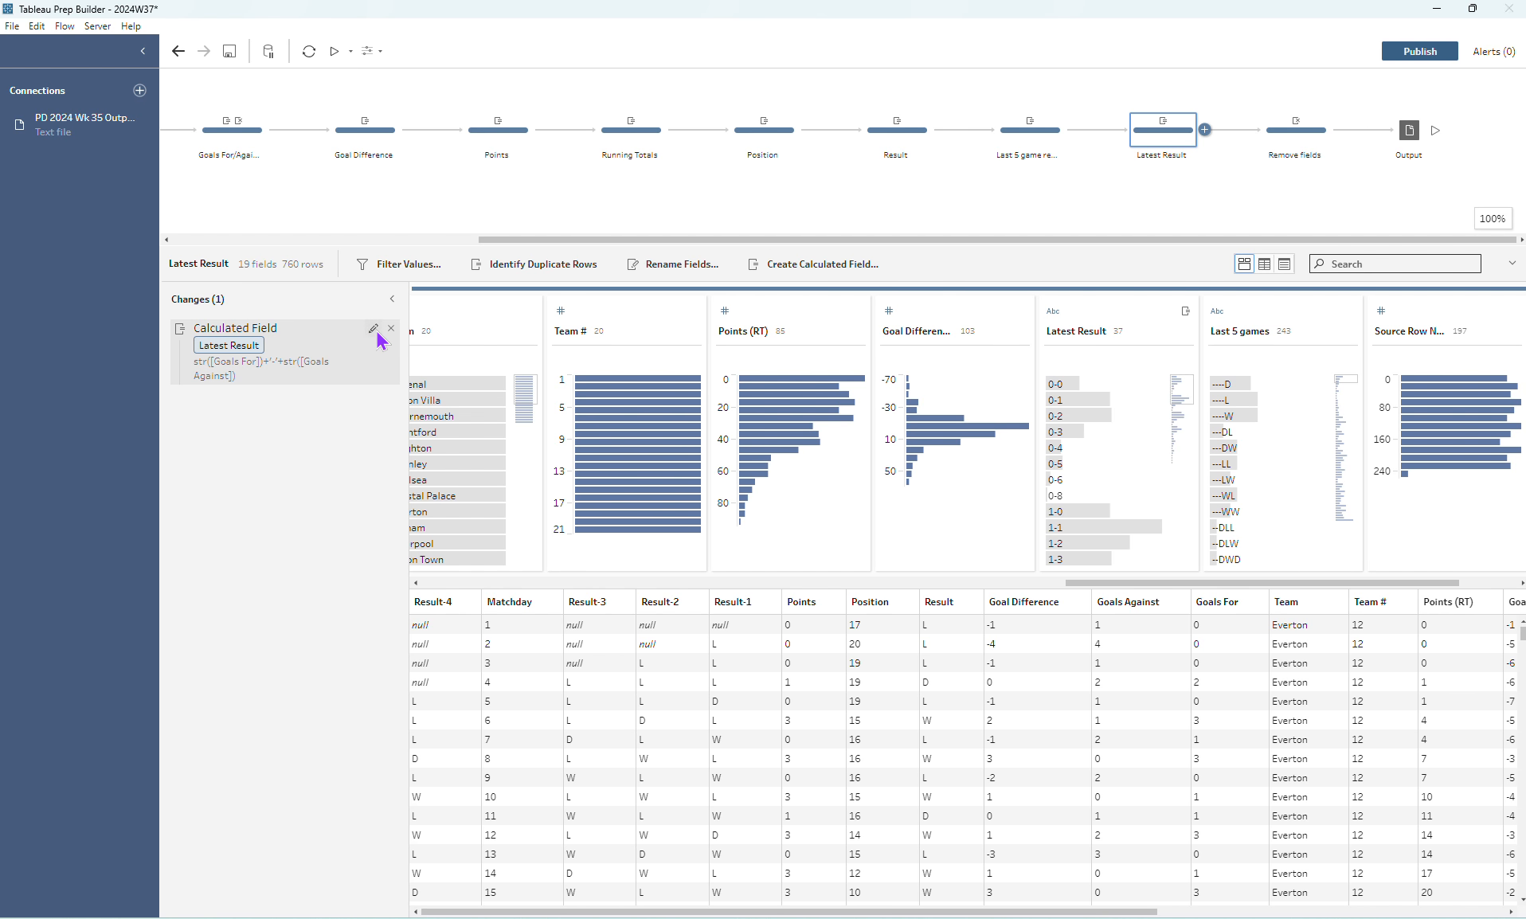
left_click(374, 329)
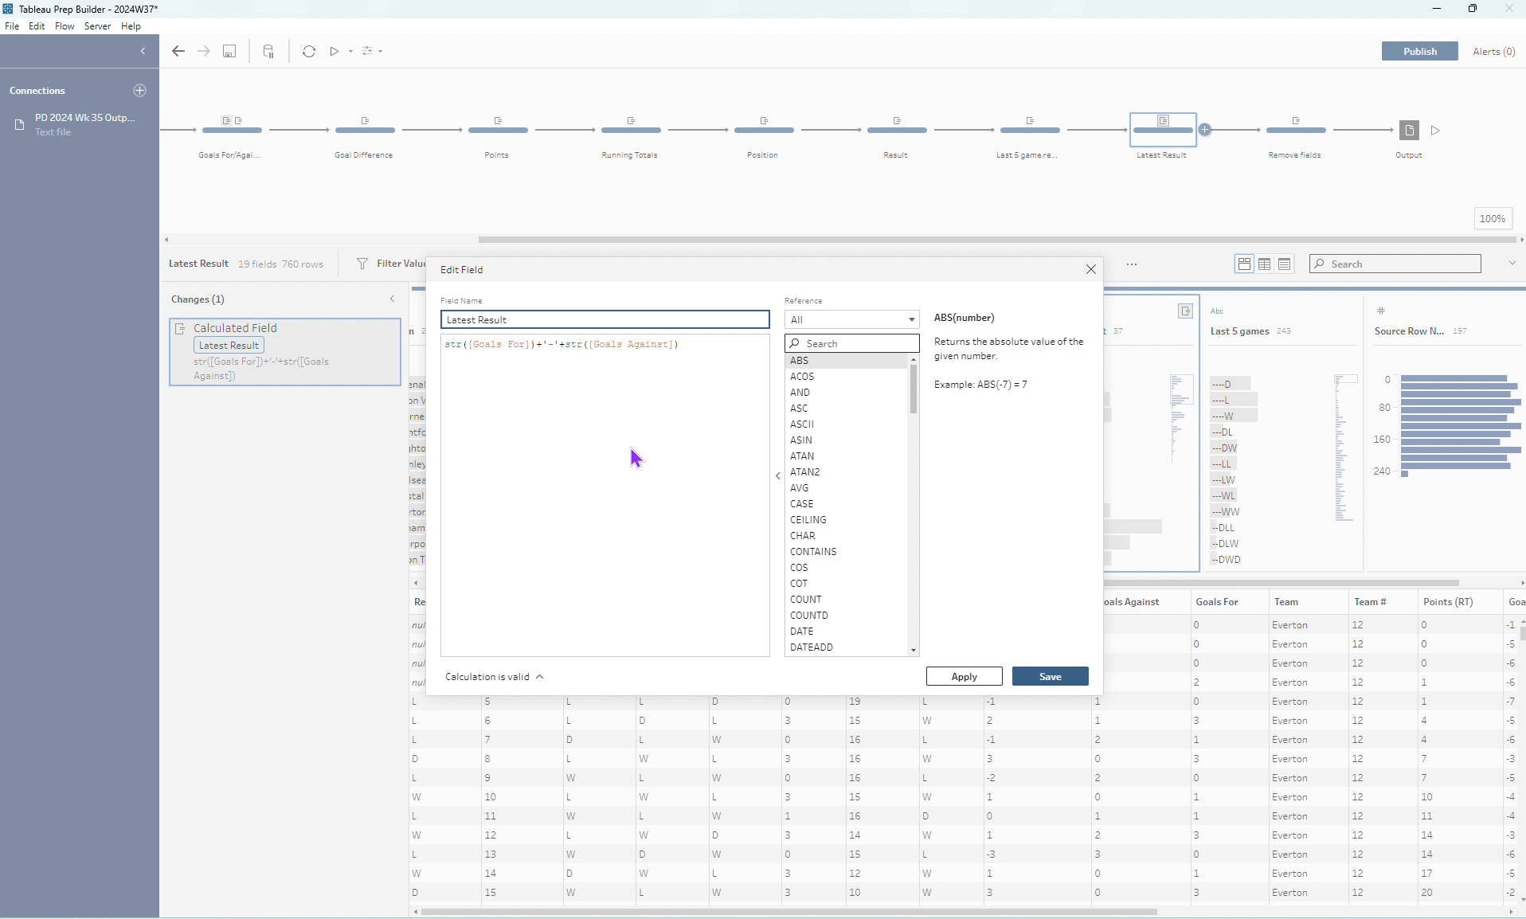
left_click(1090, 268)
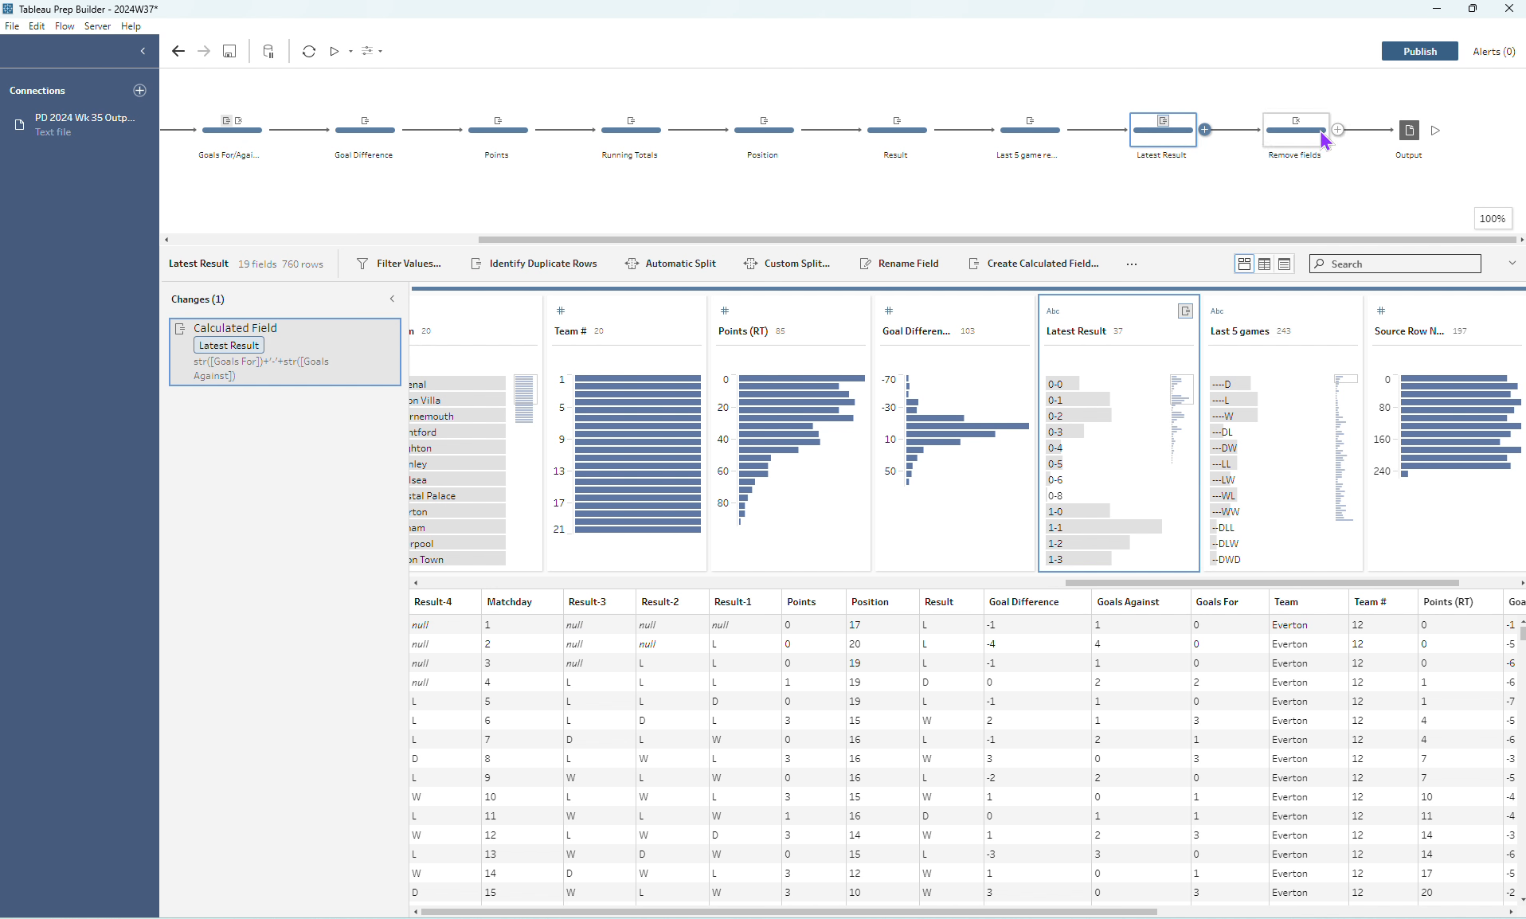
left_click(1321, 133)
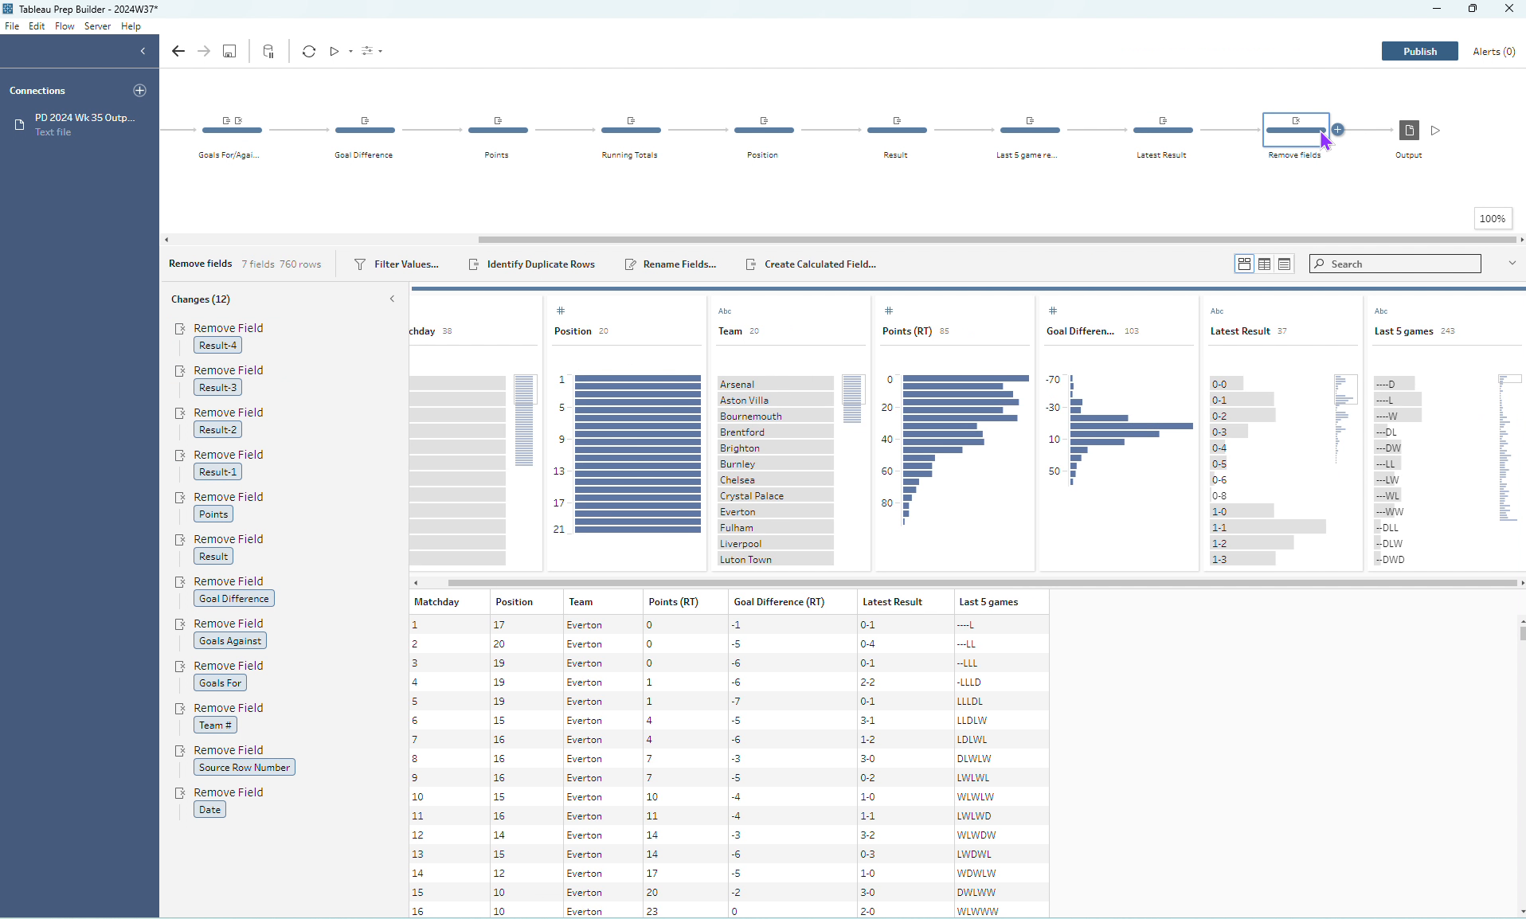